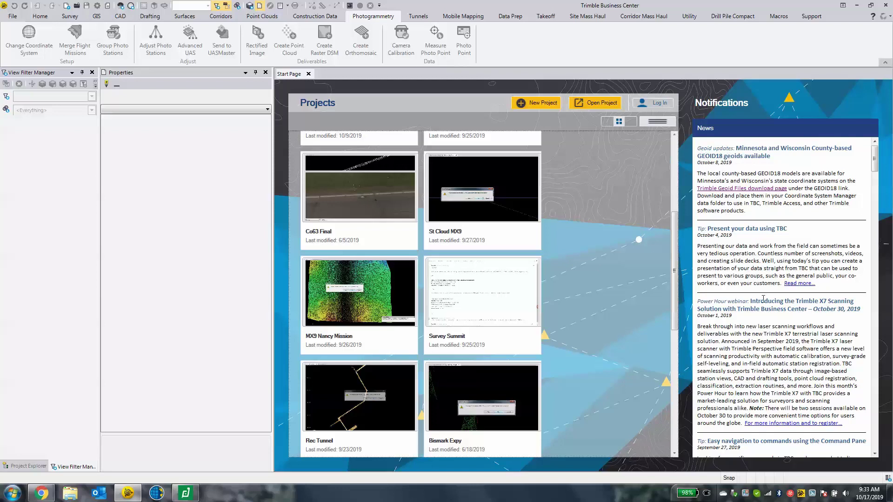
Expand Geoid 18 on the Geoid Files page and download the Geoid 18 Minnesota file g18-mn.ggf
scroll(873, 176, "down", 5)
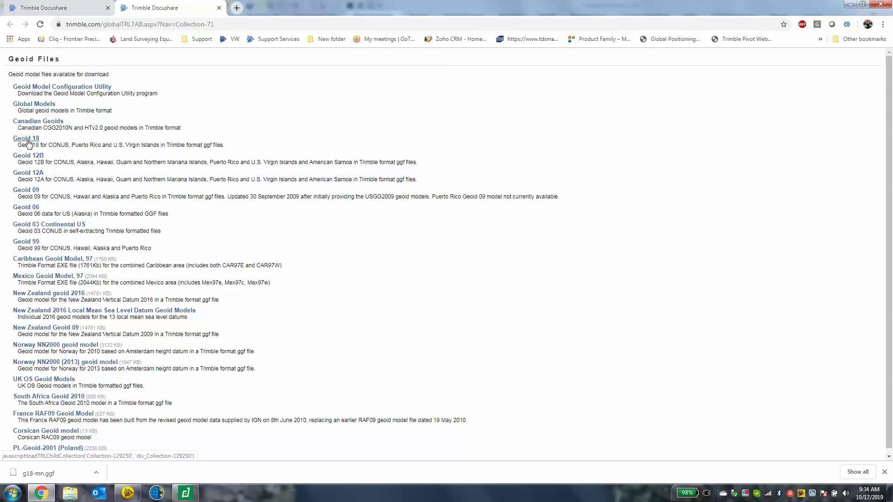
left_click(28, 141)
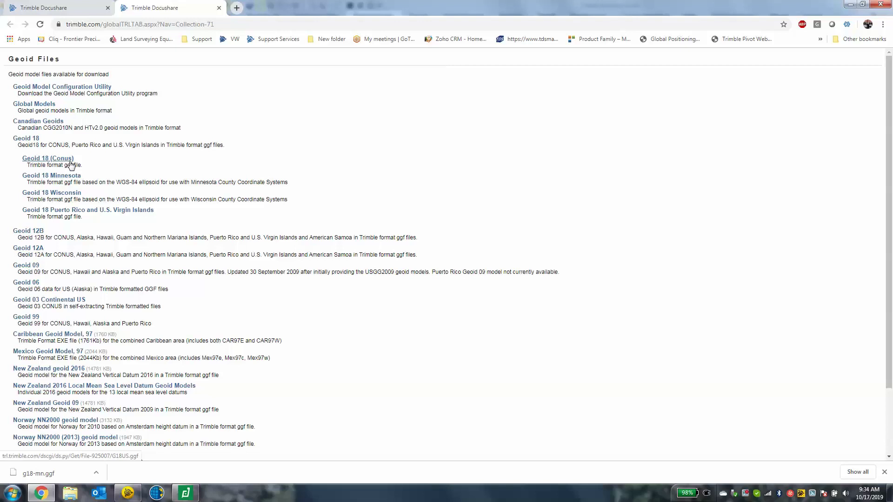
left_click(58, 176)
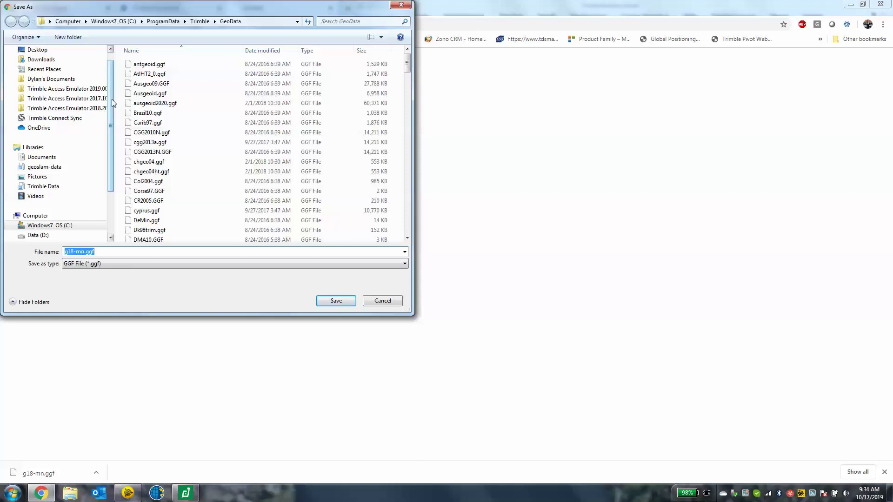
Switch the save location to the C: drive and open its ProgramData folder
left_click_drag(112, 99, 111, 147)
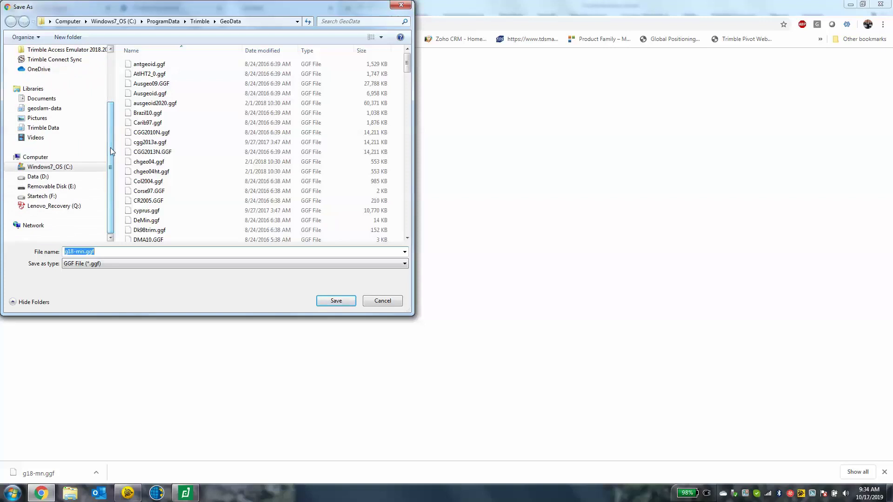
left_click(56, 169)
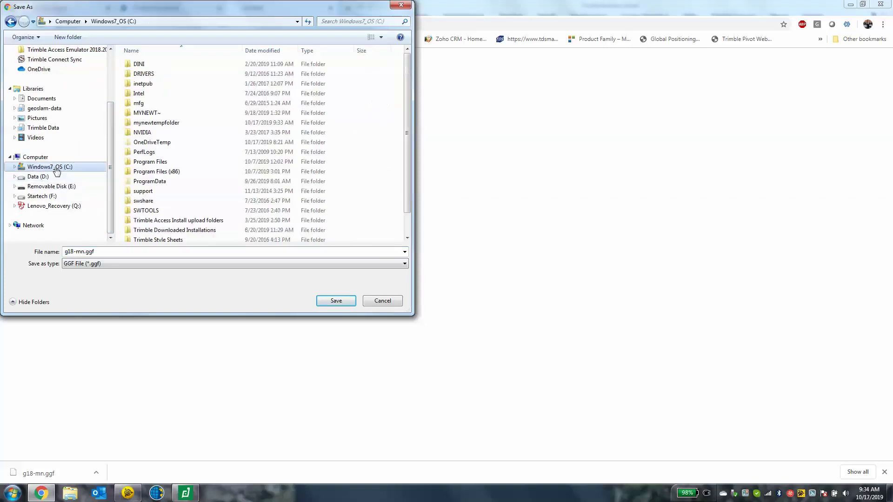
left_click(137, 181)
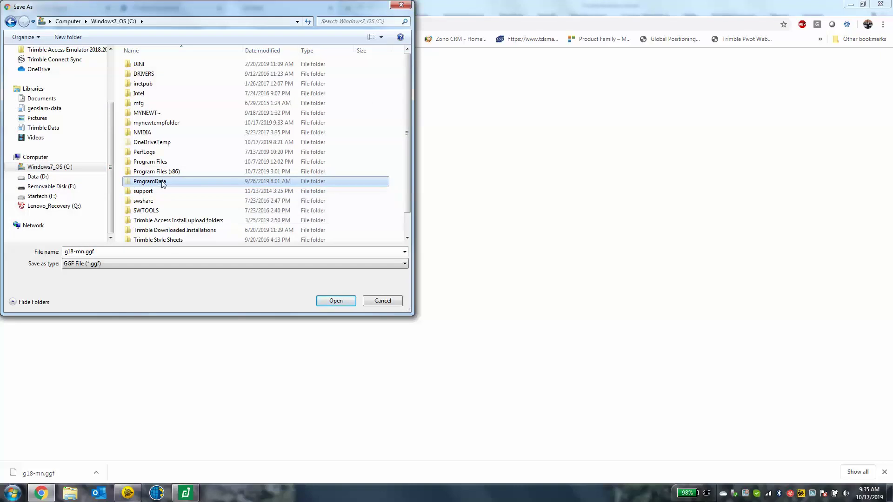
left_click(42, 43)
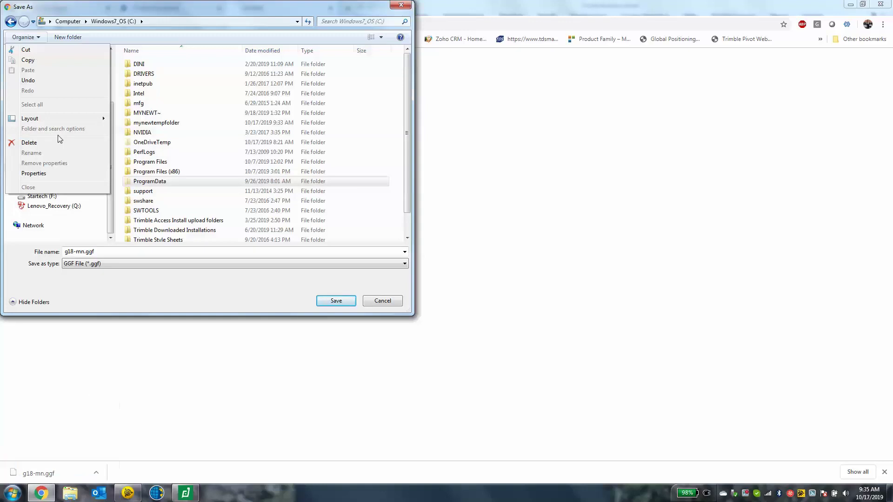
left_click(129, 21)
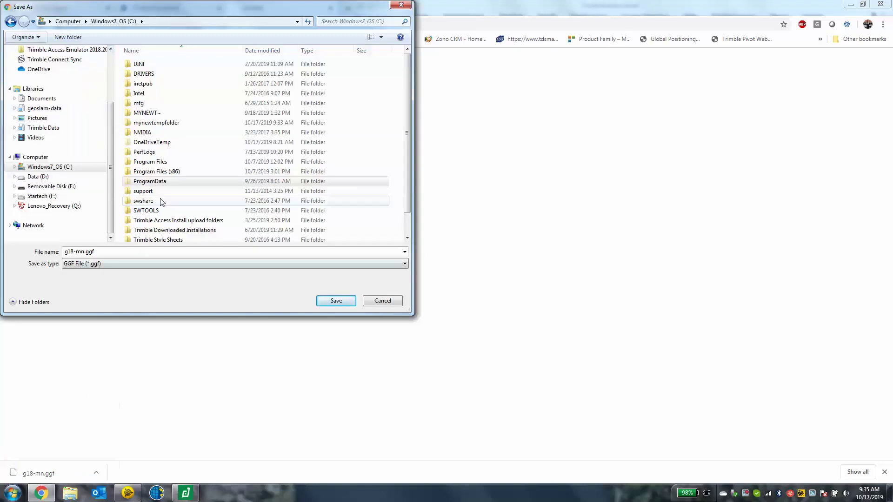
left_click(147, 184)
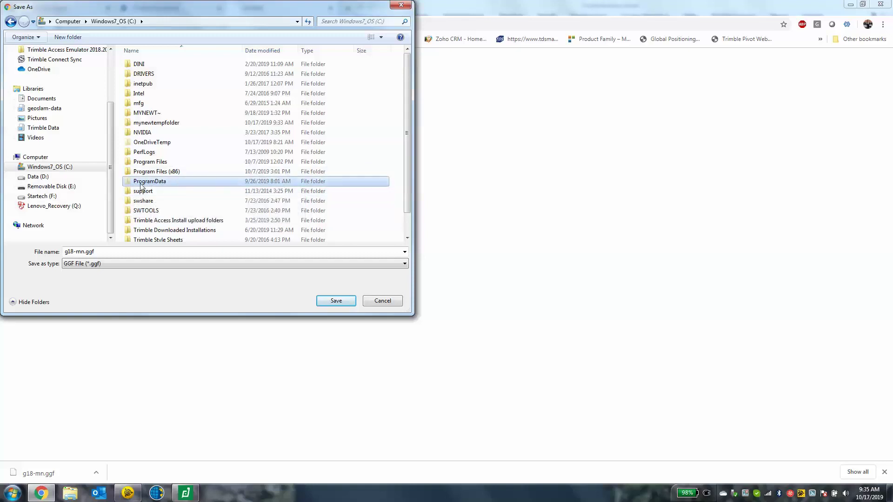
double_click(154, 184)
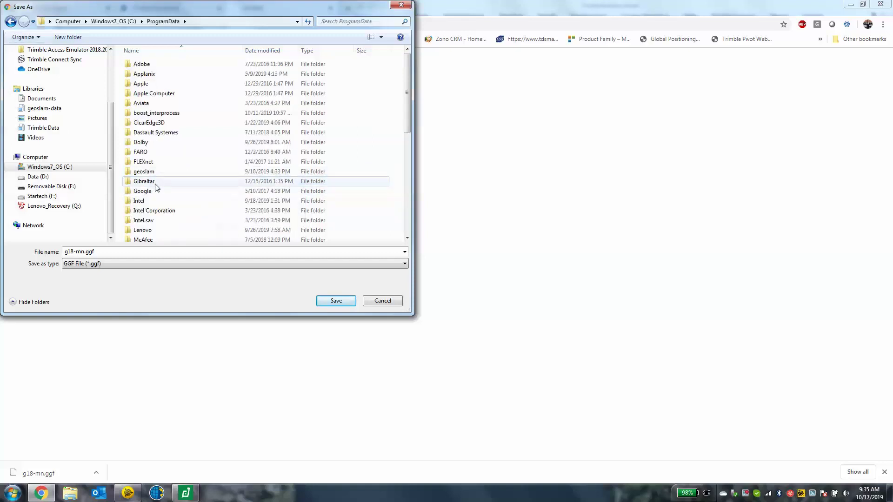
Go into Trimble, then GeoData, and save g18-mn.ggf there
scroll(165, 178, "down", 4)
scroll(165, 178, "down", 4)
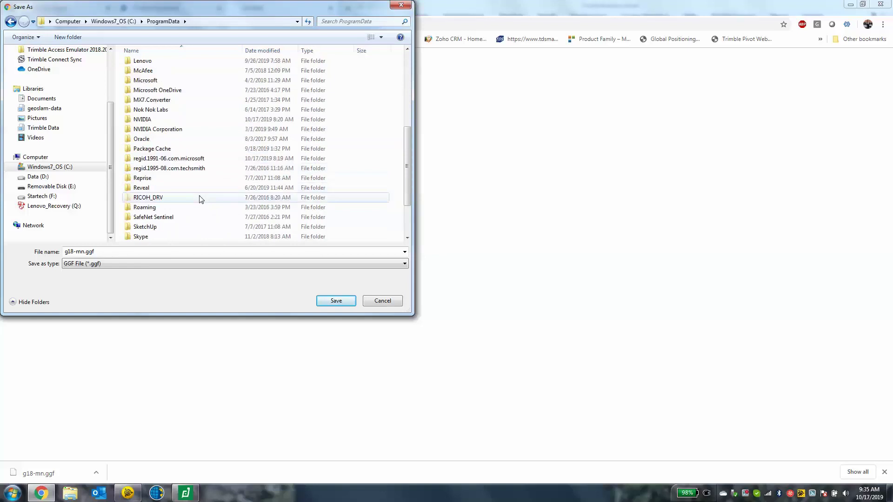
left_click(150, 197)
double_click(150, 197)
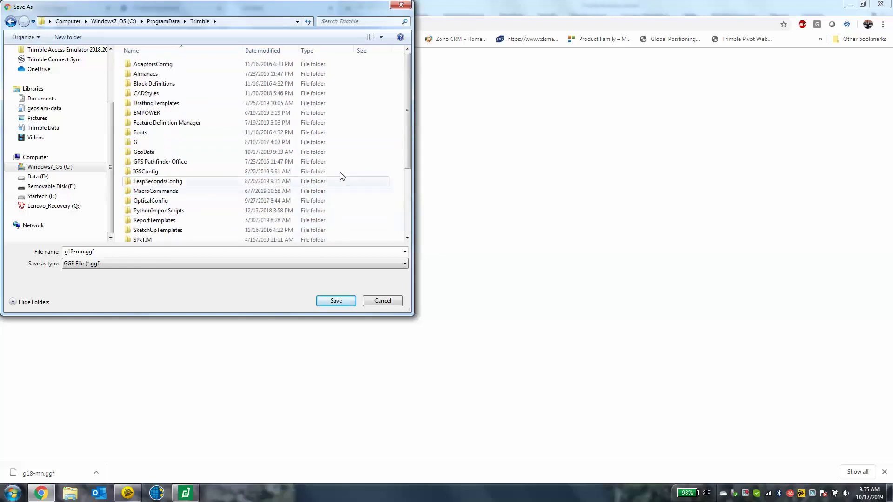
mouse_move(168, 156)
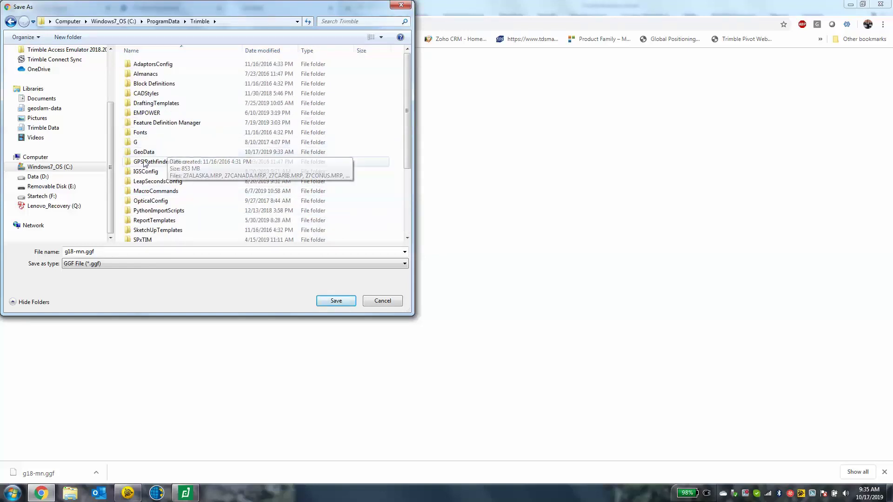
double_click(144, 152)
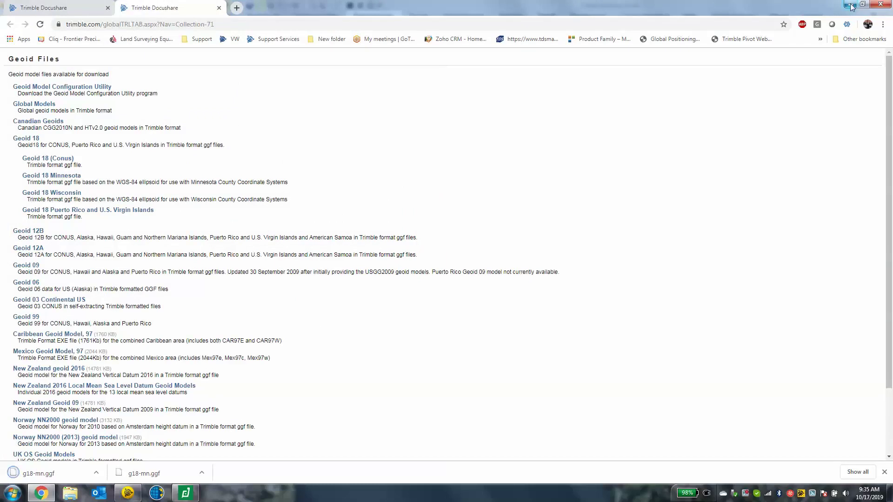
Minimize Chrome and launch Coordinate System Manager (64-bit) by searching 'coordin' from Start
left_click(851, 7)
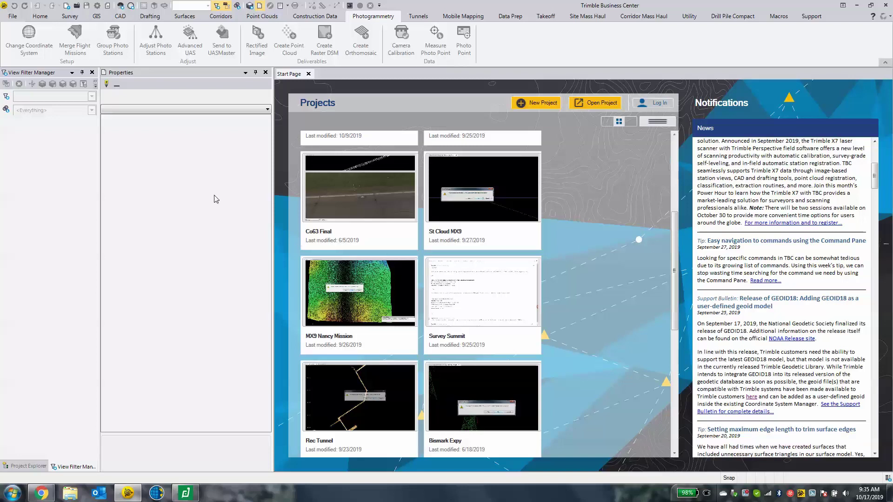
left_click(19, 485)
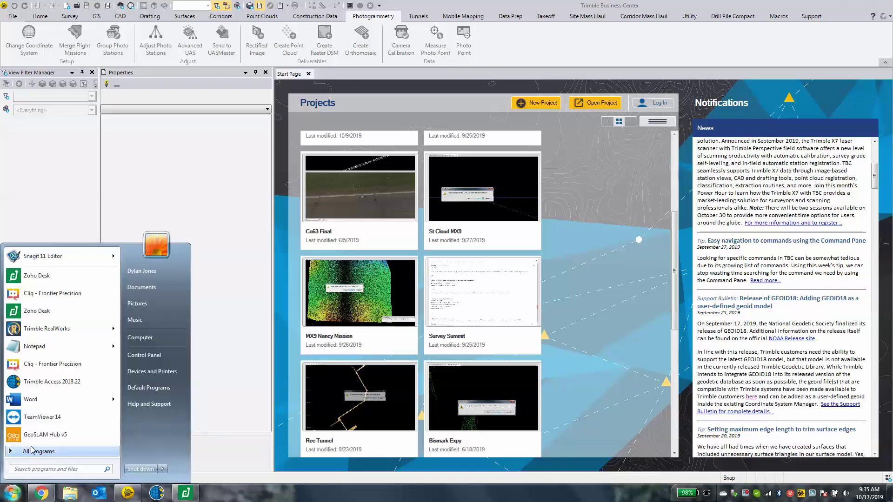
type("coordin")
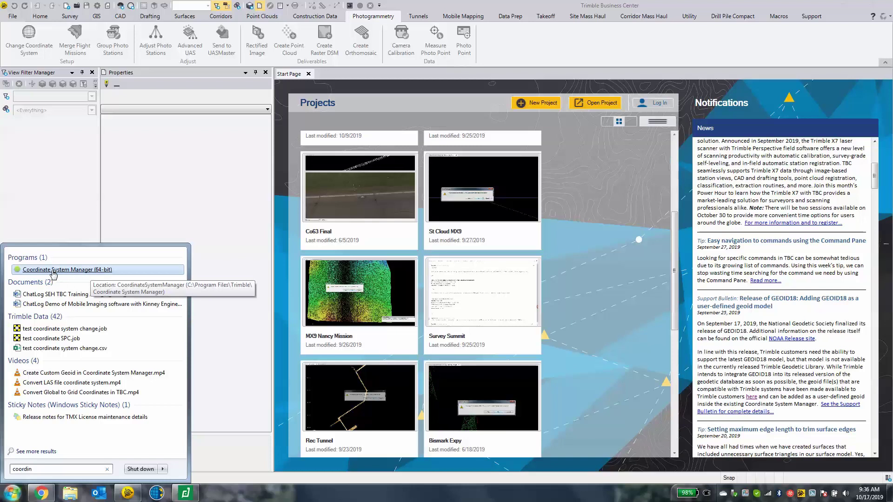
left_click(54, 274)
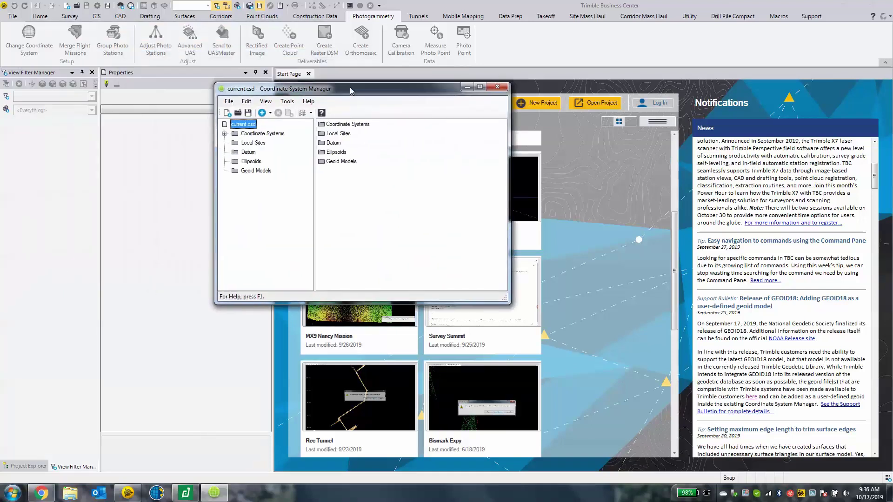
Enlarge the Coordinate System Manager window and list its Geoid Models, selecting GEOID12A (Conus)
left_click_drag(505, 296, 751, 434)
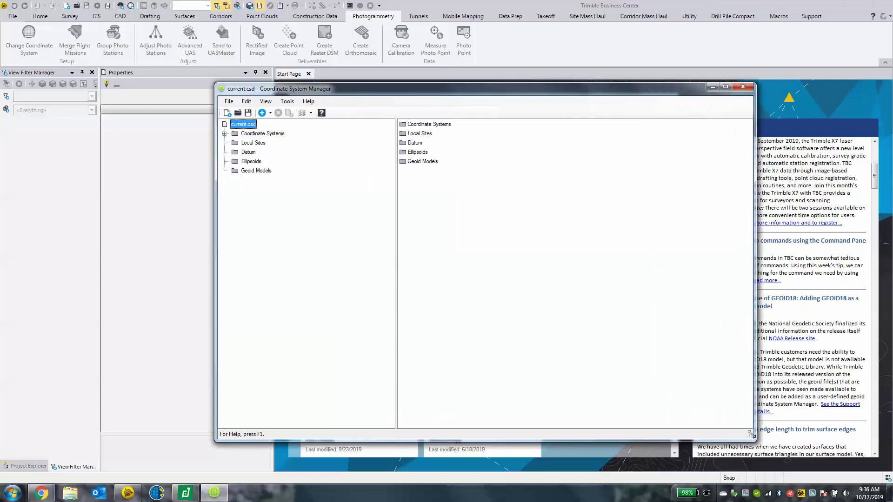
left_click(250, 172)
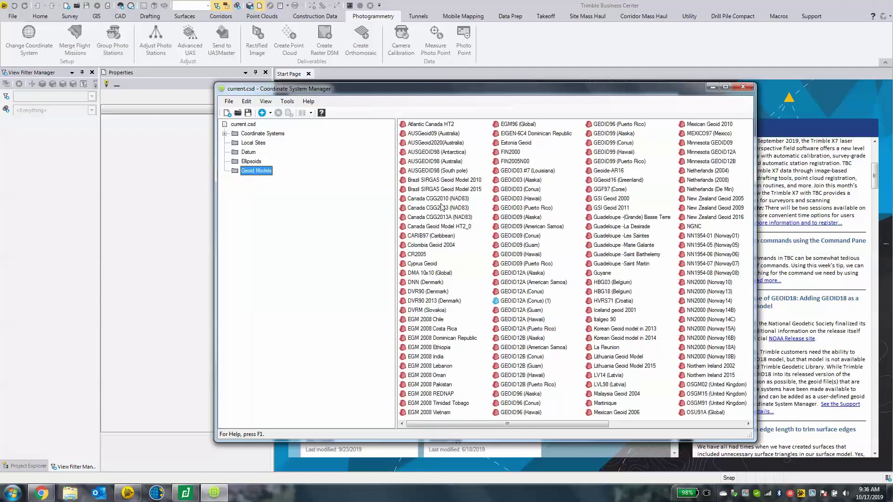
left_click(546, 303)
scroll(606, 258, "right", 2)
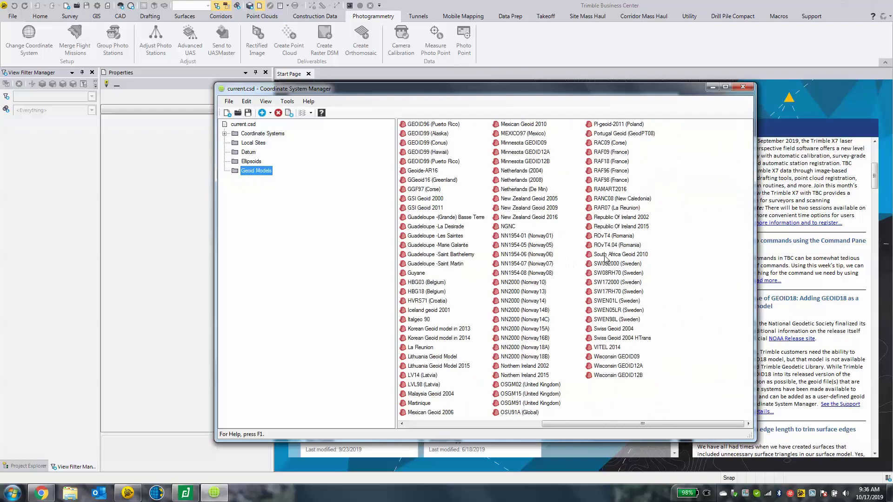
scroll(474, 335, "left", 2)
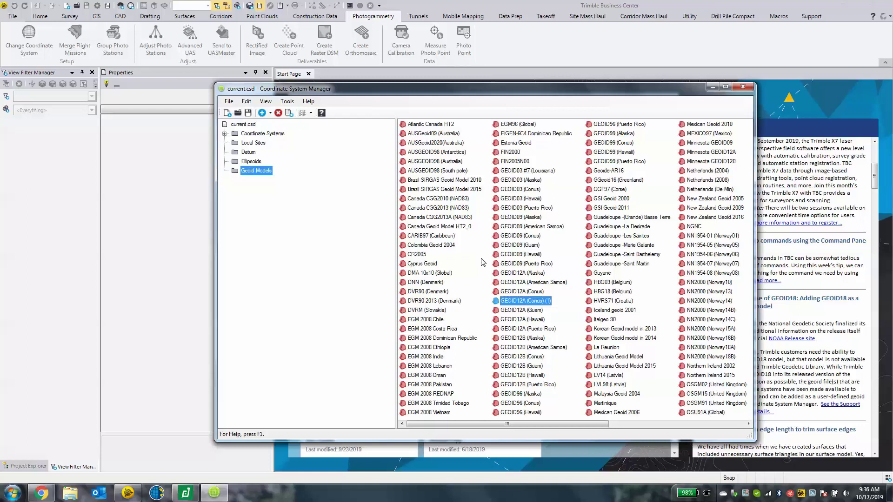
Add a new geoid model named Minnesota Geoid 18 that uses the file g18-mn.ggf
right_click(260, 175)
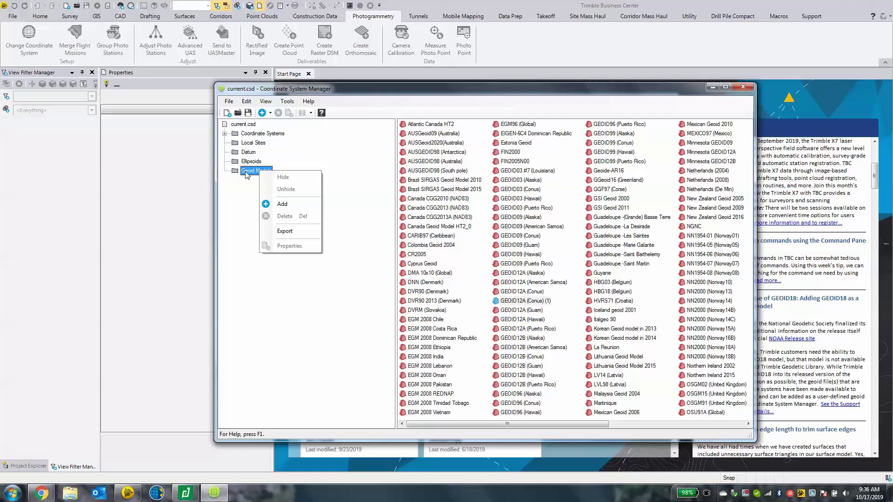
left_click(300, 207)
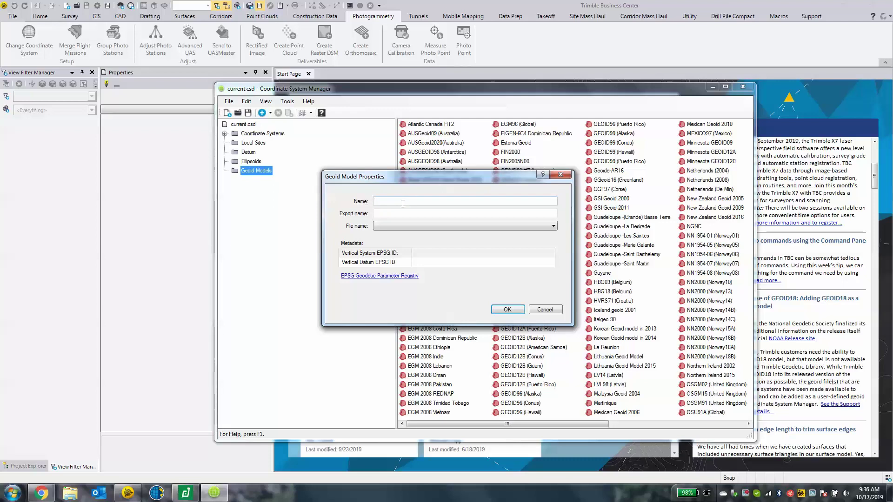
type("Minnesto")
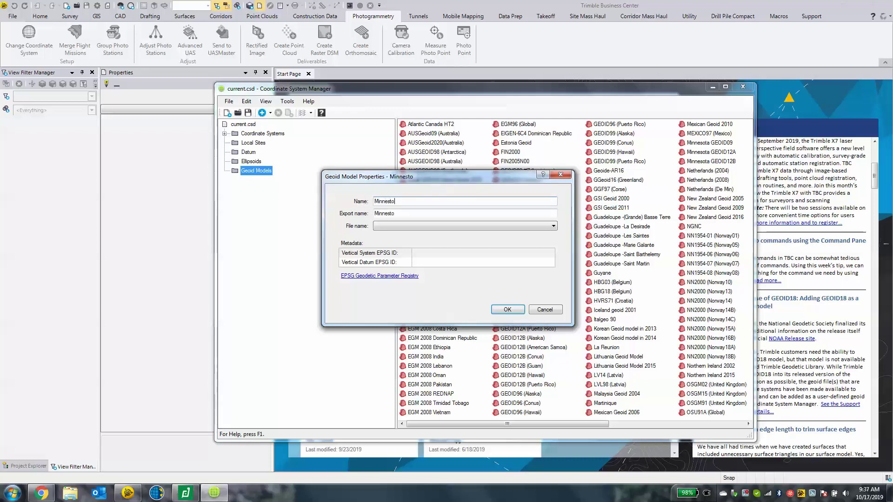
key("BackSpace")
key("BackSpace")
type("ota Geoid 18")
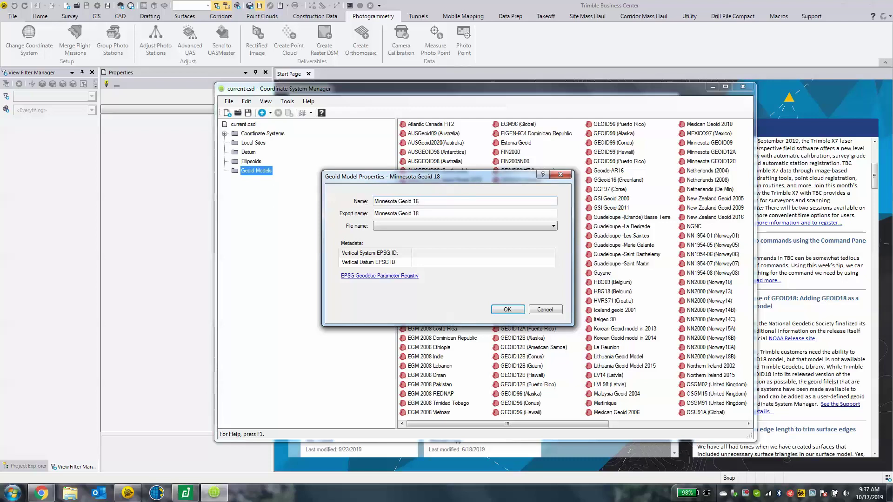
left_click(425, 226)
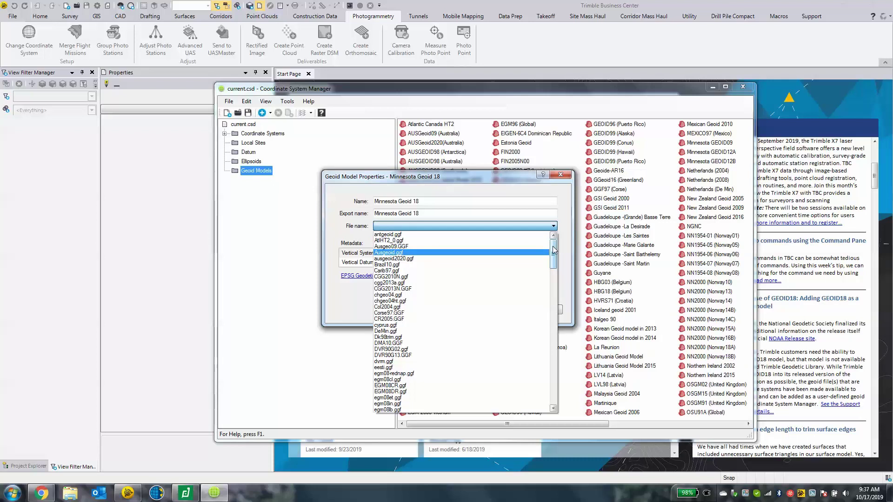
left_click_drag(553, 250, 551, 306)
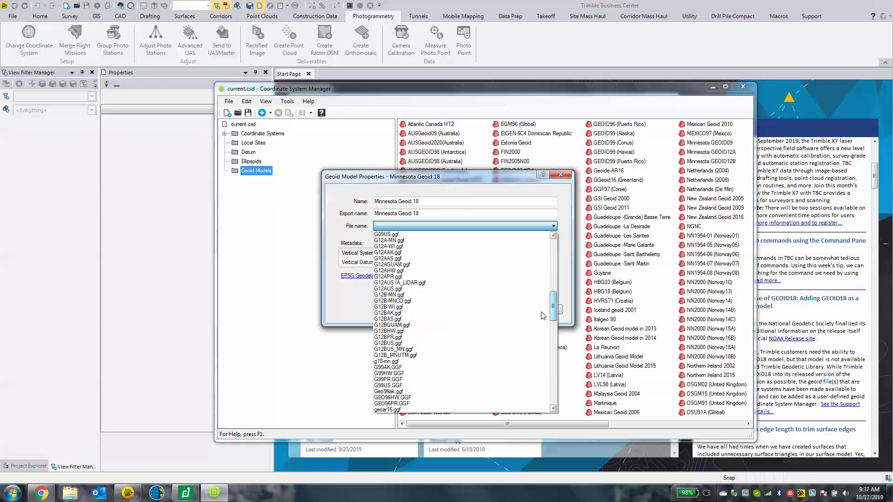
left_click(398, 362)
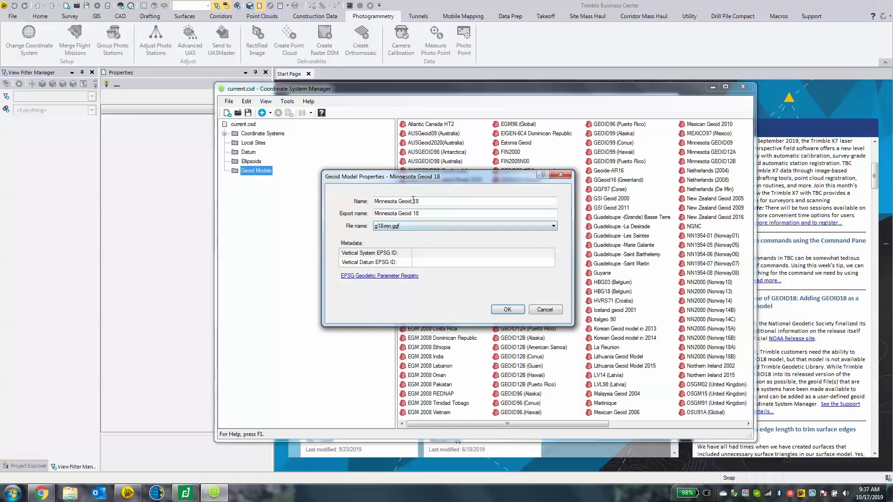
left_click(377, 198)
Confirm the Minnesota Geoid 18 model, review its properties unchanged, and save current.csd
left_click(507, 310)
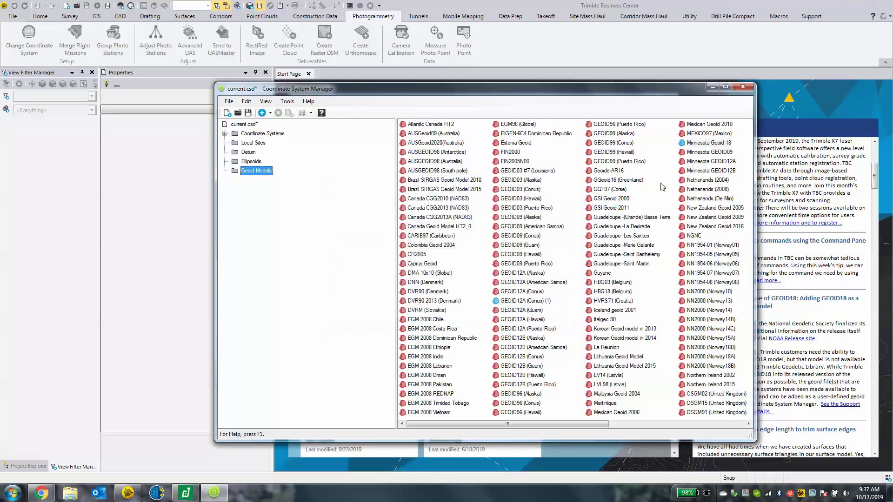
left_click(698, 155)
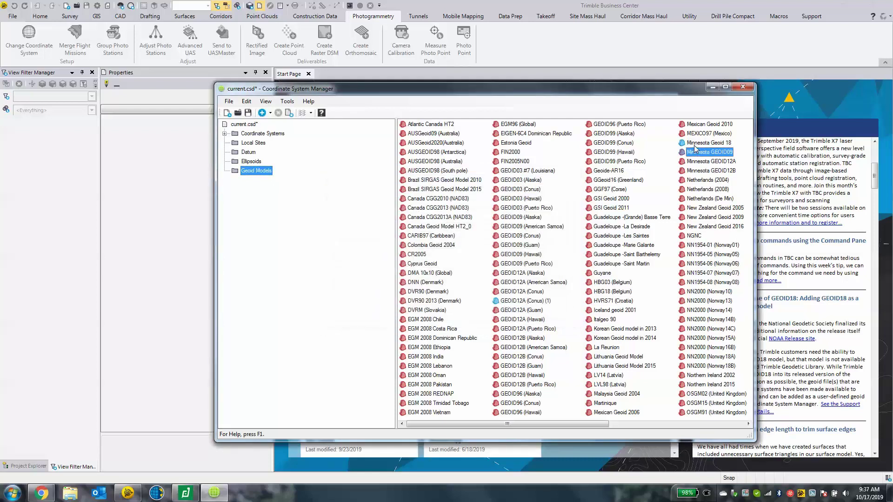
left_click(718, 143)
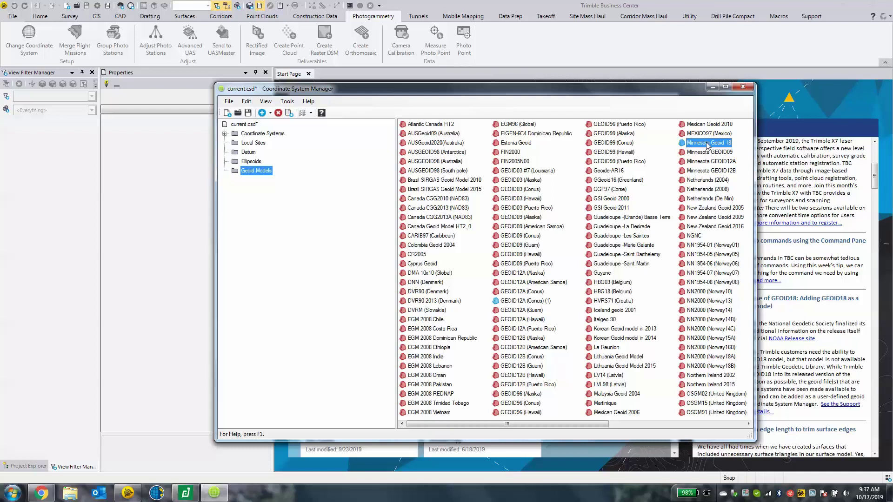
right_click(707, 146)
left_click(731, 222)
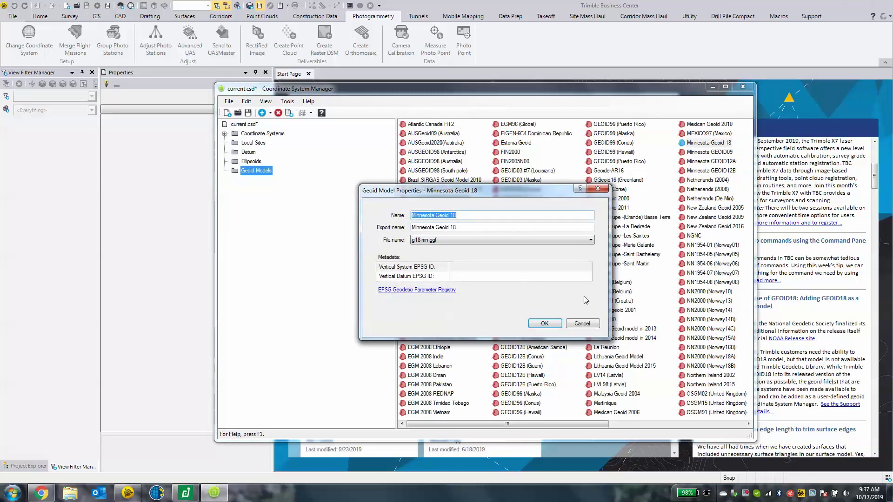
left_click(581, 324)
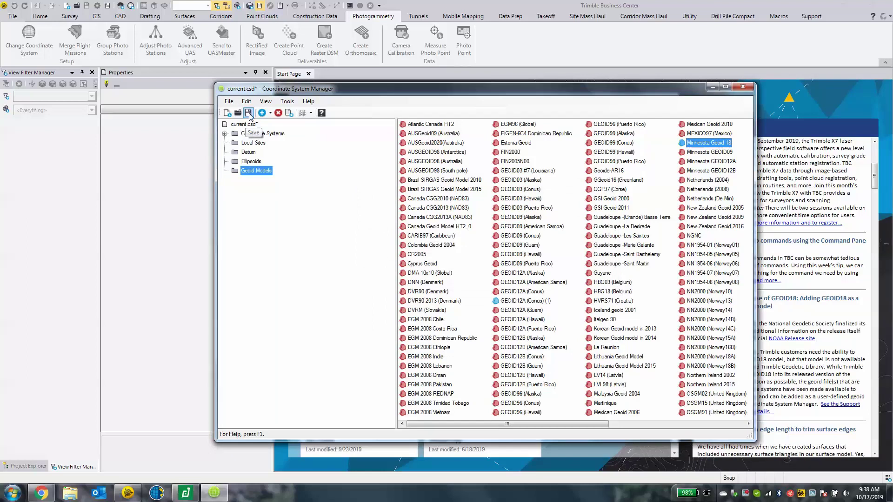
left_click(249, 114)
Close Coordinate System Manager, create a new default-template project, and start changing its coordinate system
left_click(749, 87)
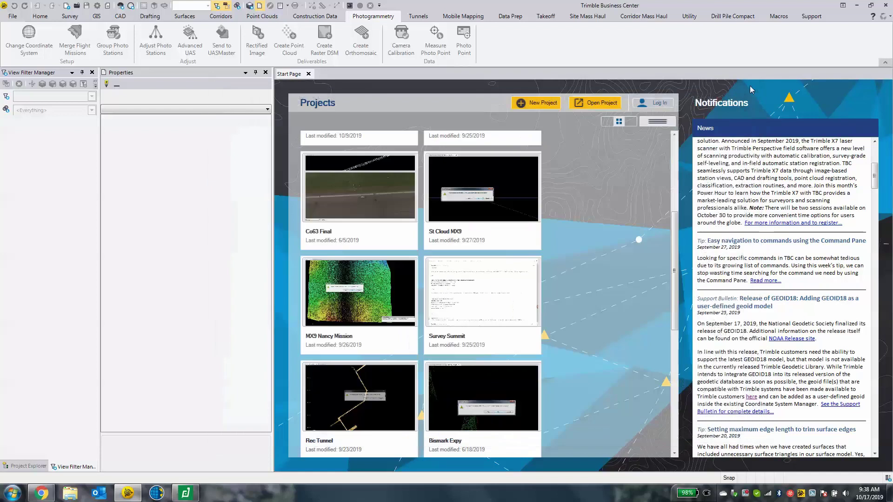
left_click(533, 106)
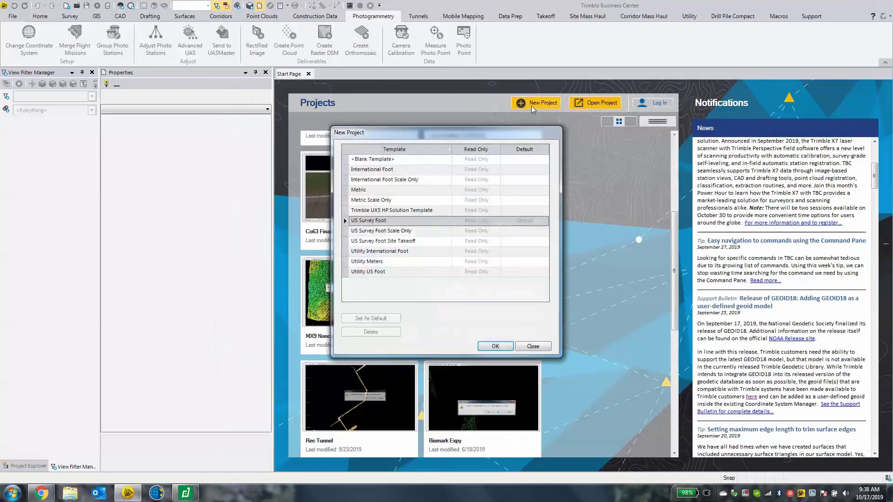
left_click(495, 346)
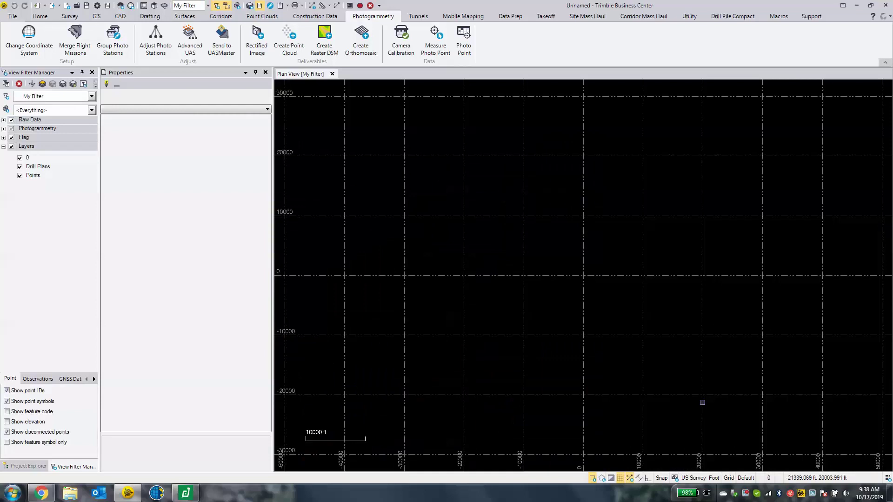
left_click(747, 479)
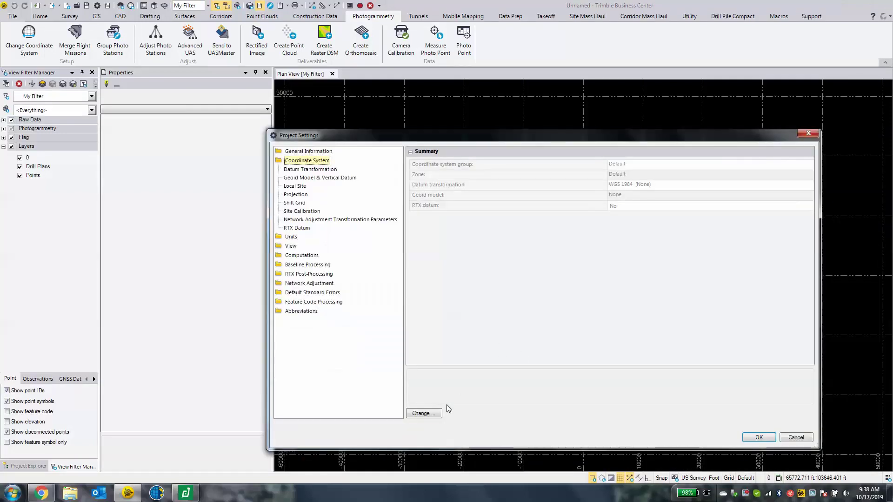
left_click(423, 413)
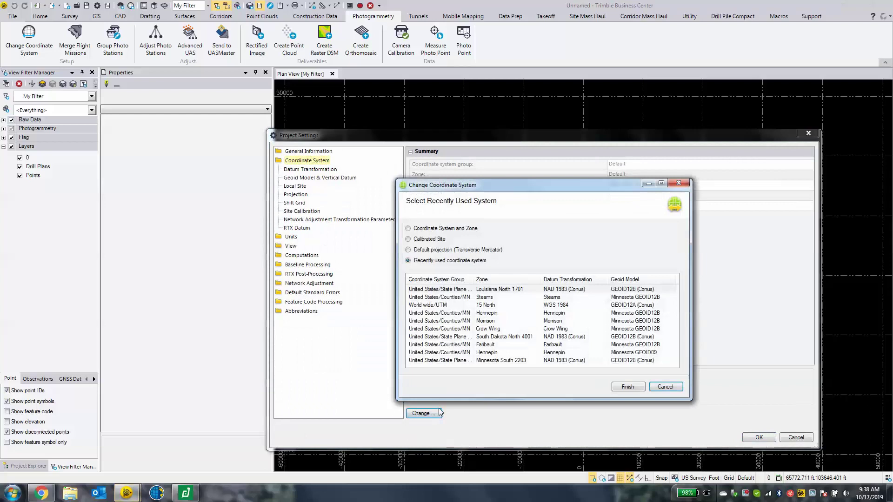
Set the project to United States/Counties/MN, Hennepin zone, with the Minnesota Geoid 18 geoid model
left_click(447, 314)
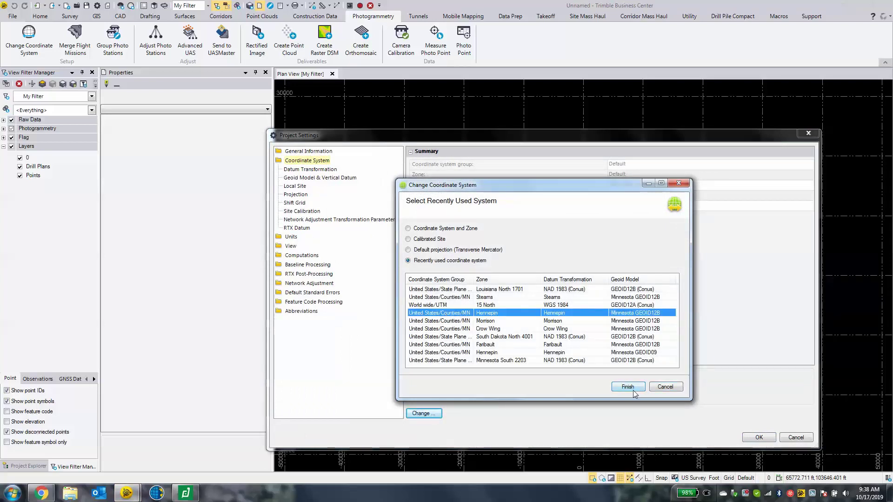
left_click(417, 230)
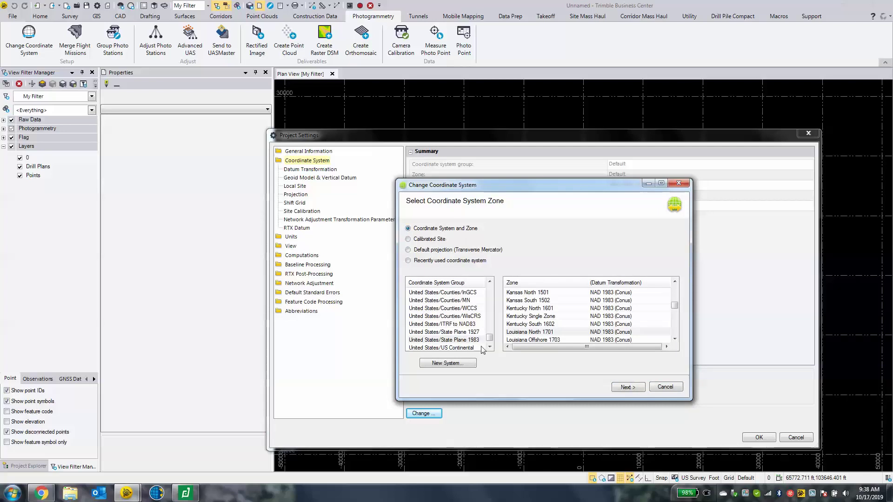
left_click(464, 303)
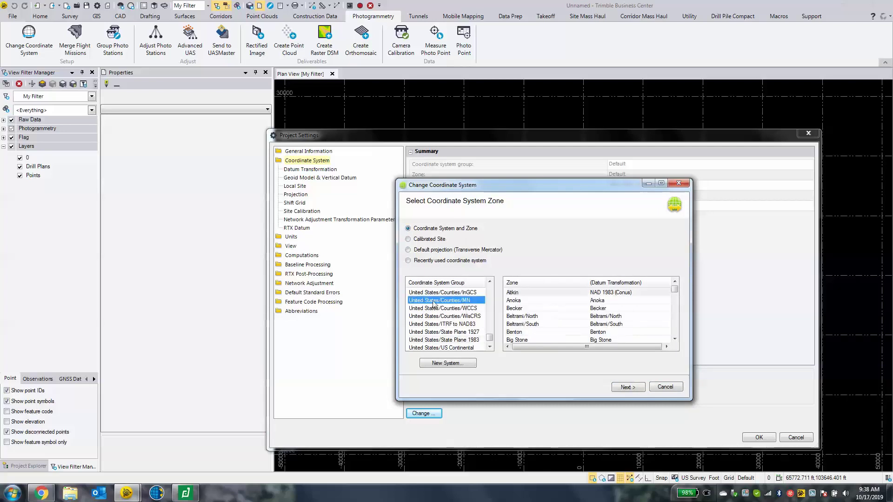
left_click(554, 316)
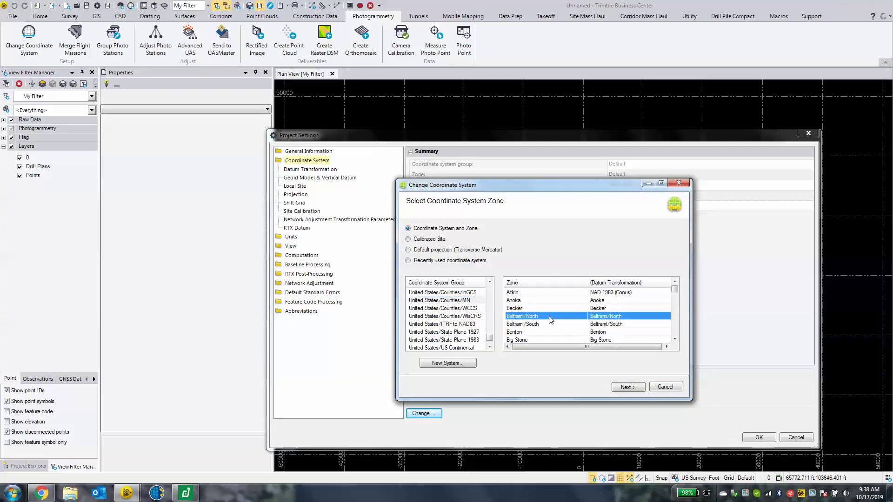
key("h")
left_click(627, 388)
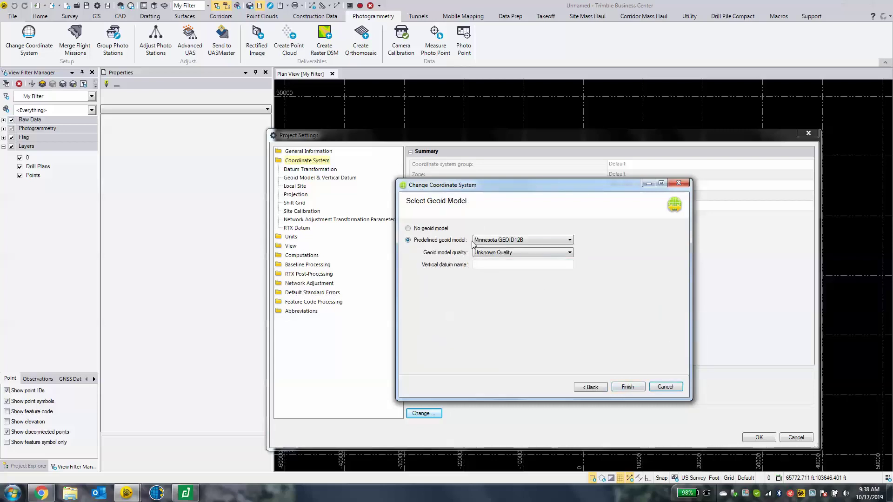
left_click(521, 241)
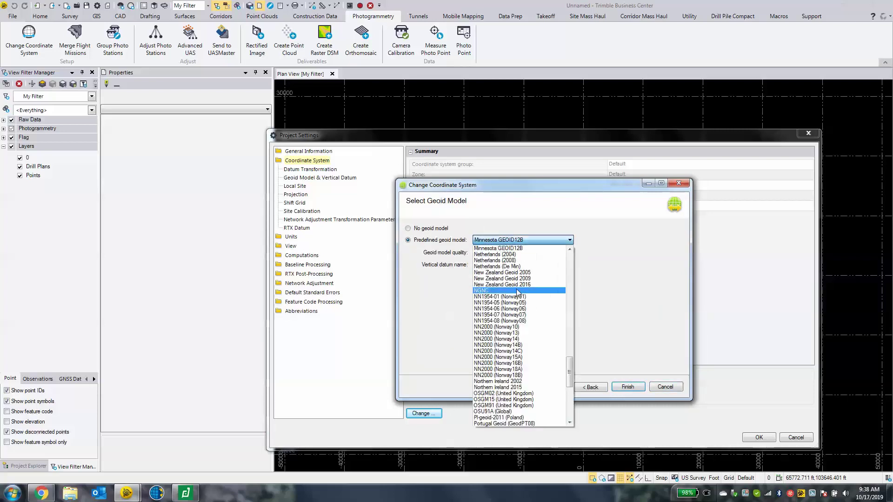
scroll(494, 269, "up", 2)
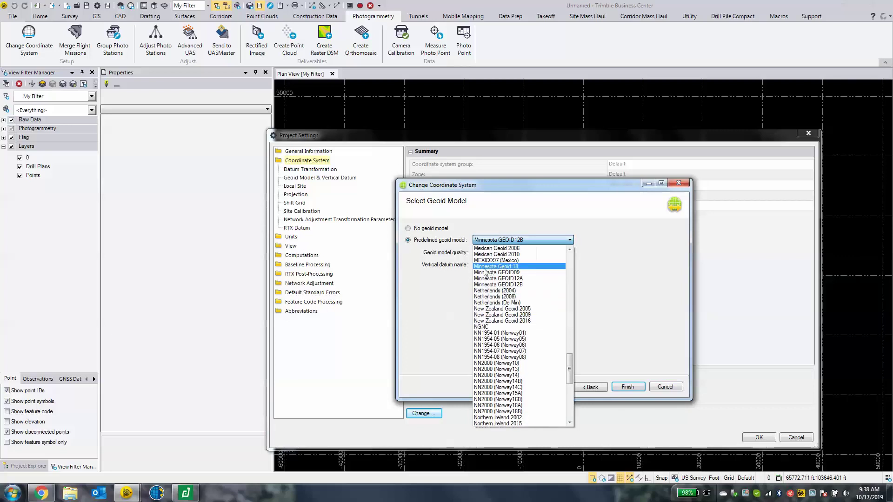
left_click(496, 267)
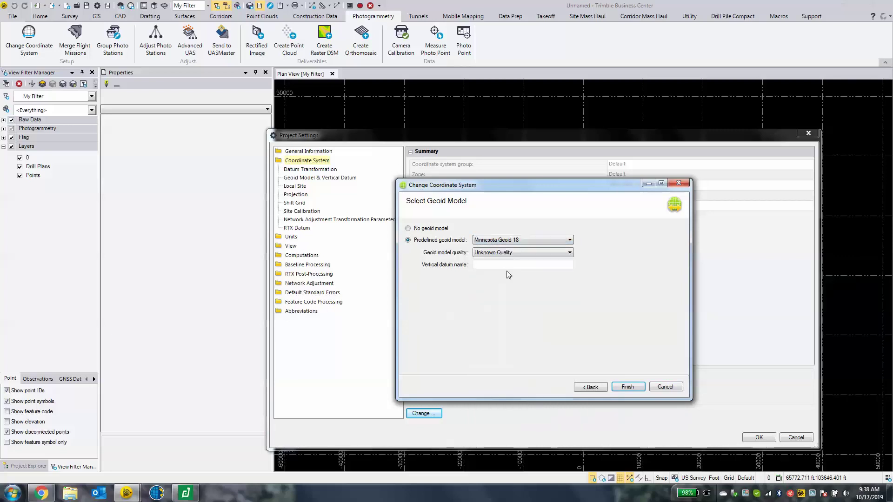
left_click(627, 386)
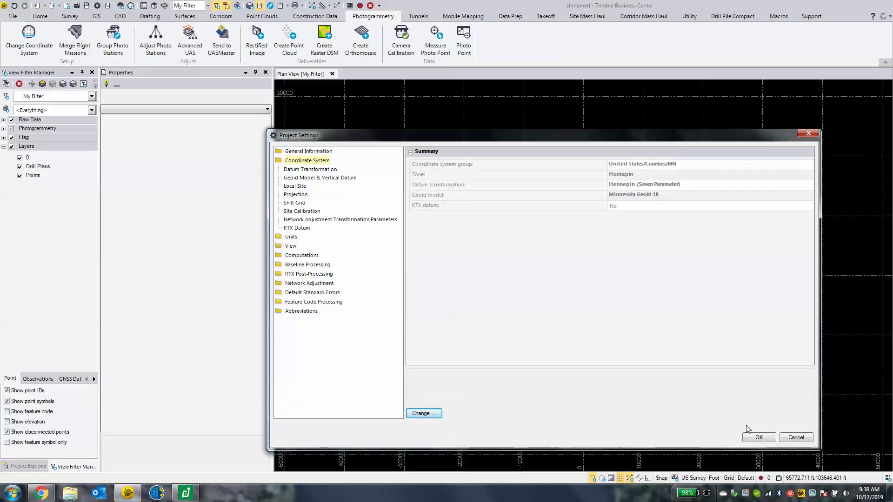
Confirm the project settings and select g18-mn.ggf in the emulator's System Files folder
left_click(757, 436)
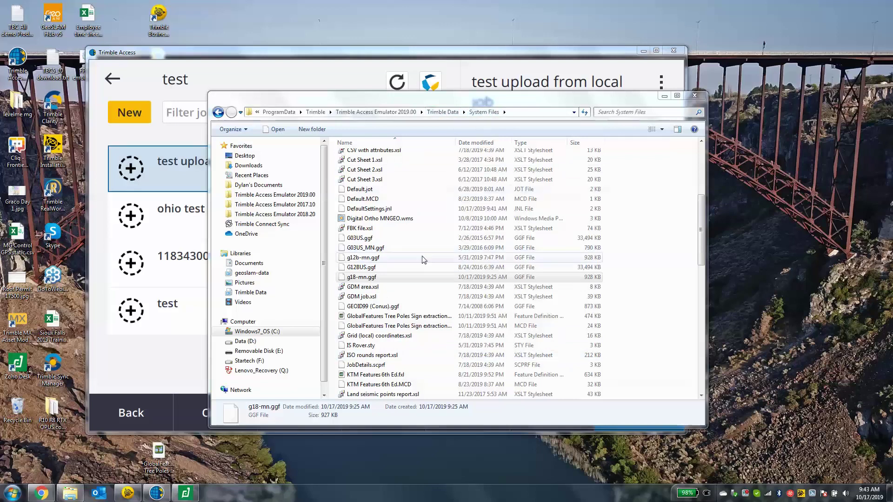
left_click(366, 278)
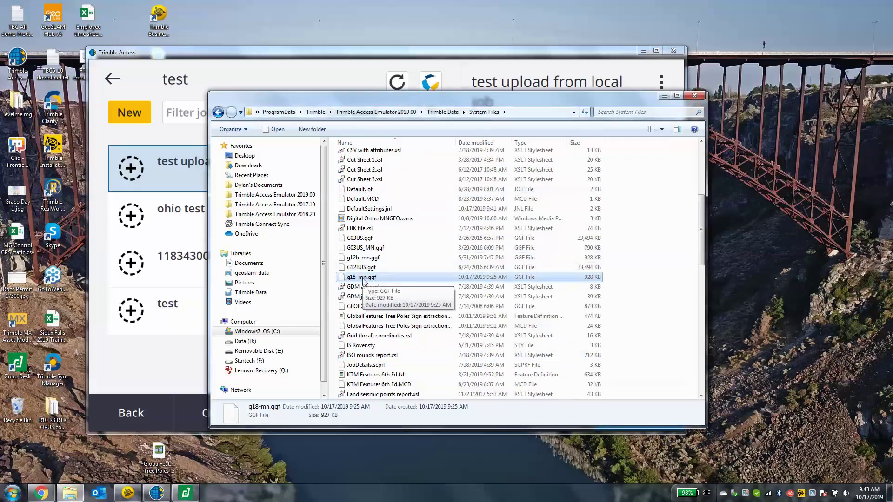
In Trimble Access, create a new job G18test from the Last used job template
left_click(375, 59)
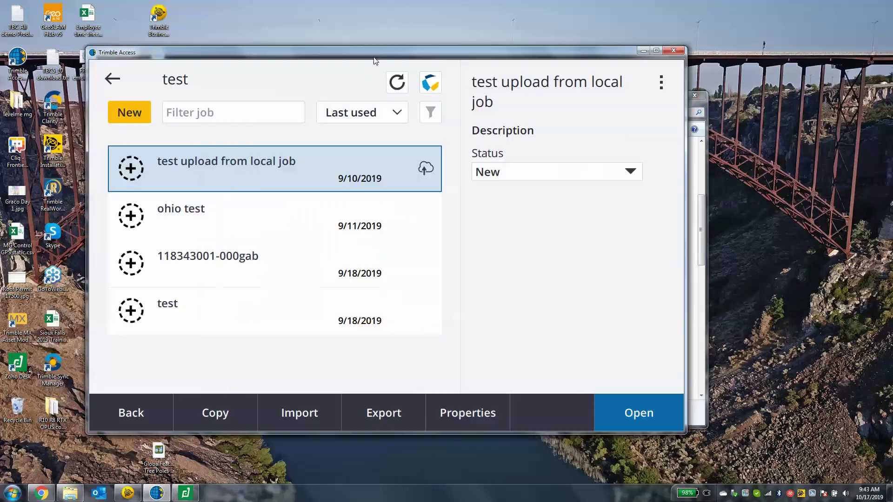
left_click(133, 111)
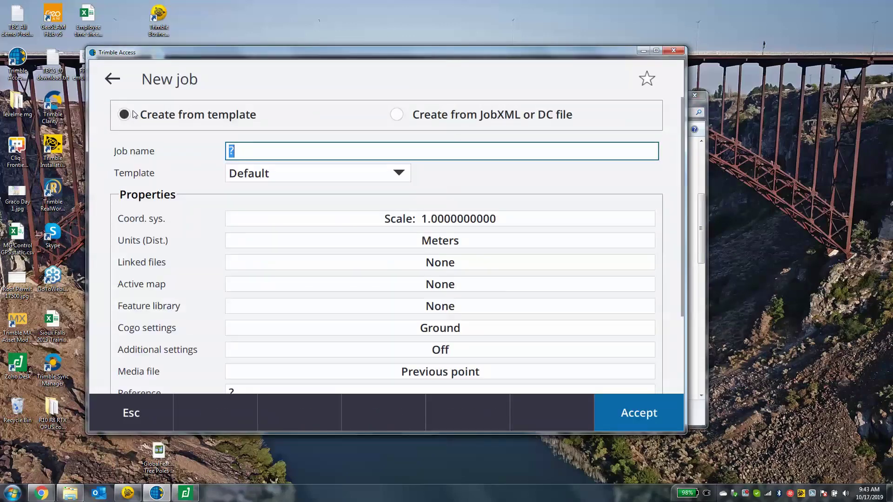
left_click(255, 180)
left_click(262, 199)
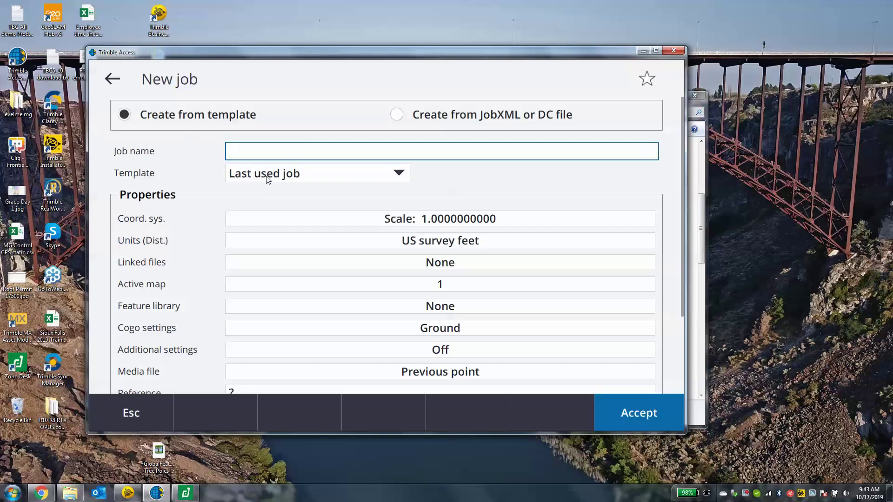
left_click(271, 151)
type("G18test")
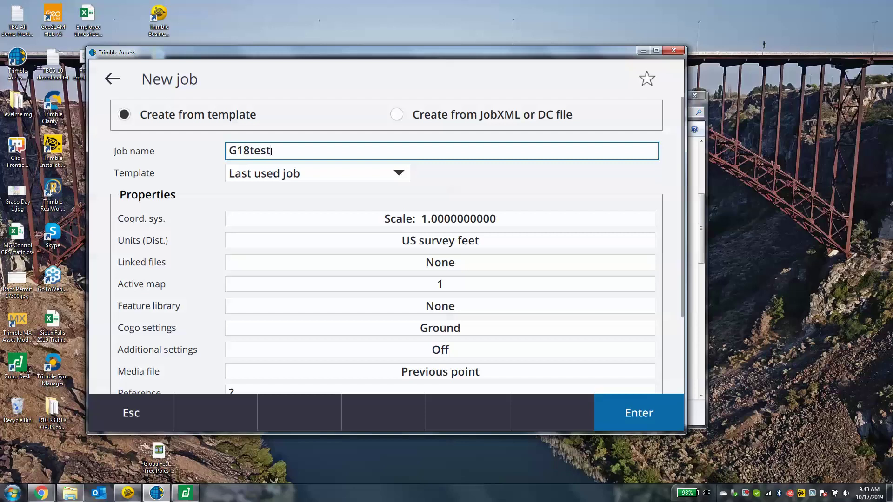
Choose the United States/Counties/MN, Hennepin zone coordinate system from the library
left_click(383, 219)
double_click(234, 156)
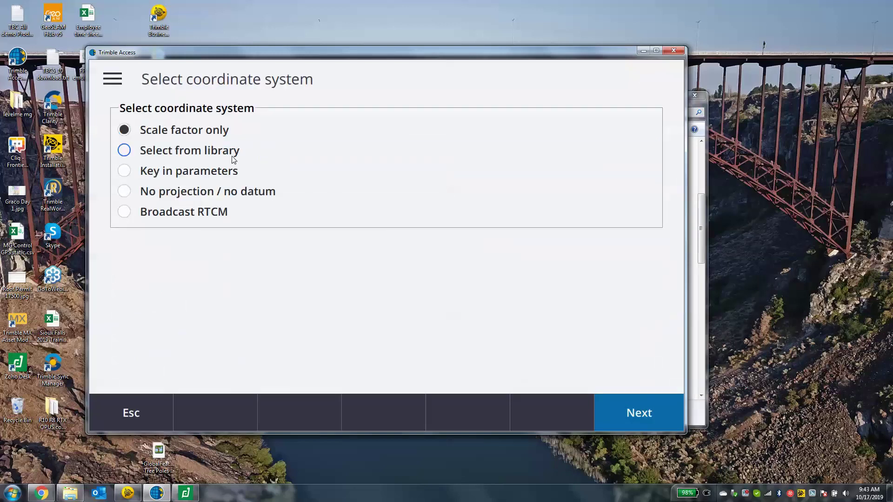
left_click(267, 128)
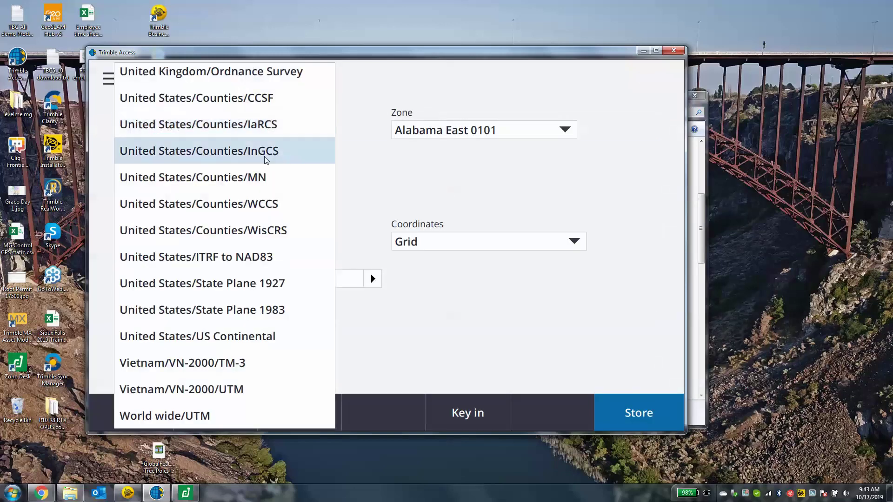
left_click(228, 177)
left_click(431, 130)
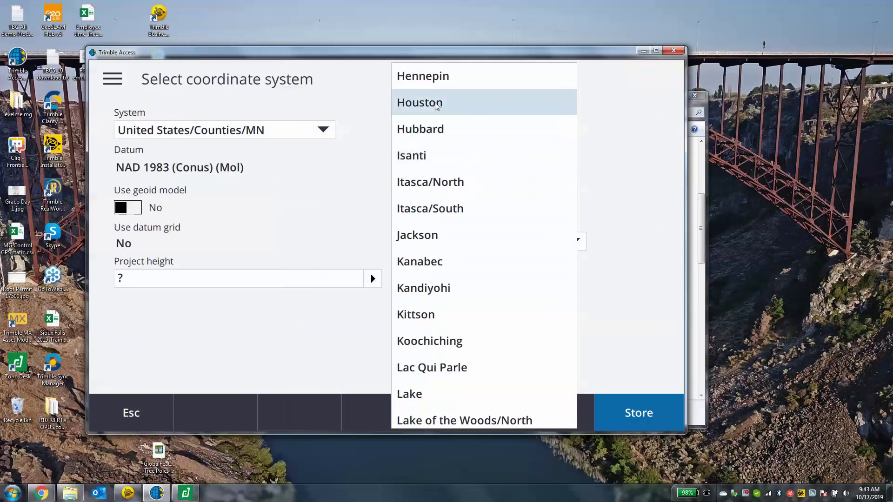
left_click(425, 76)
Enable the Minnesota GEOID18 geoid with a 1000 ft project height and store it
left_click(137, 208)
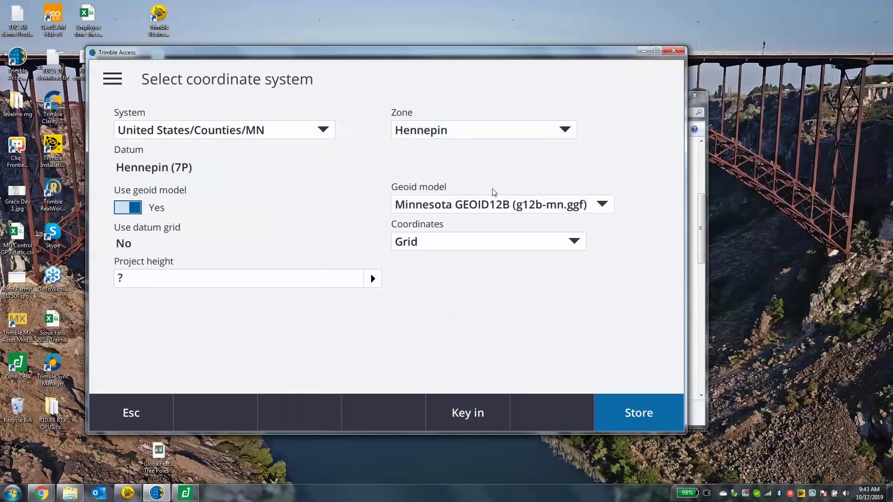
left_click(509, 214)
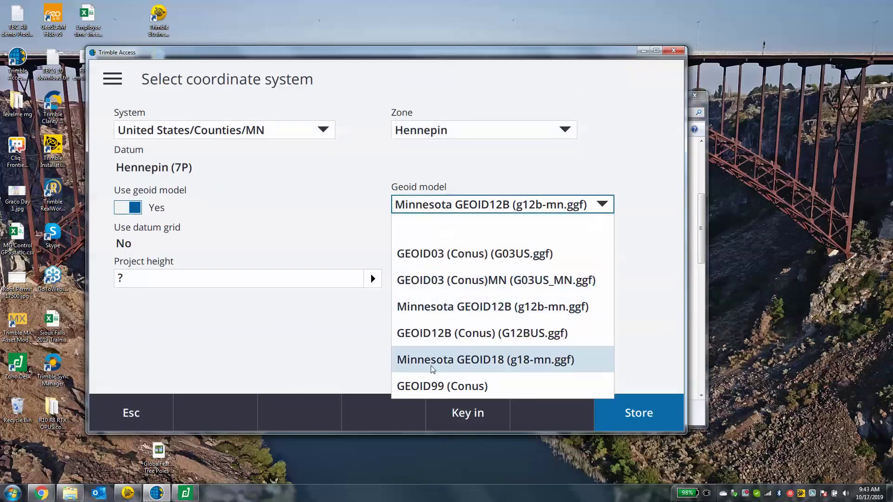
left_click(479, 367)
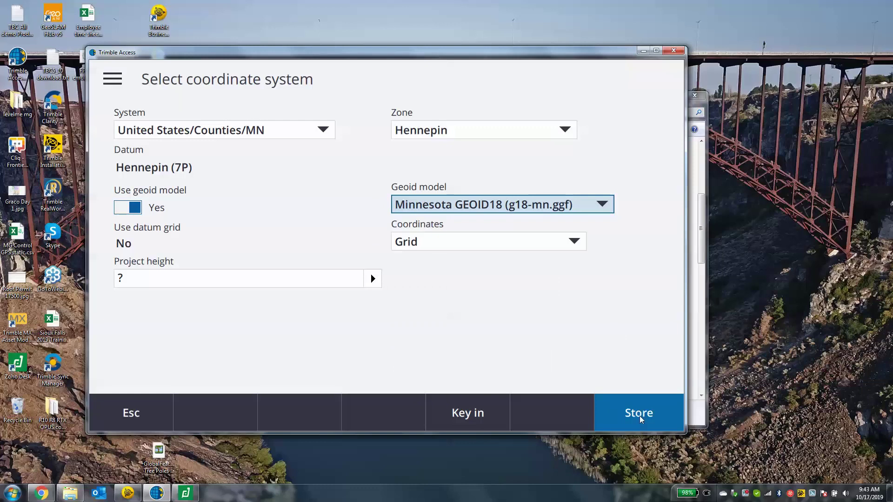
left_click(231, 279)
type("1000")
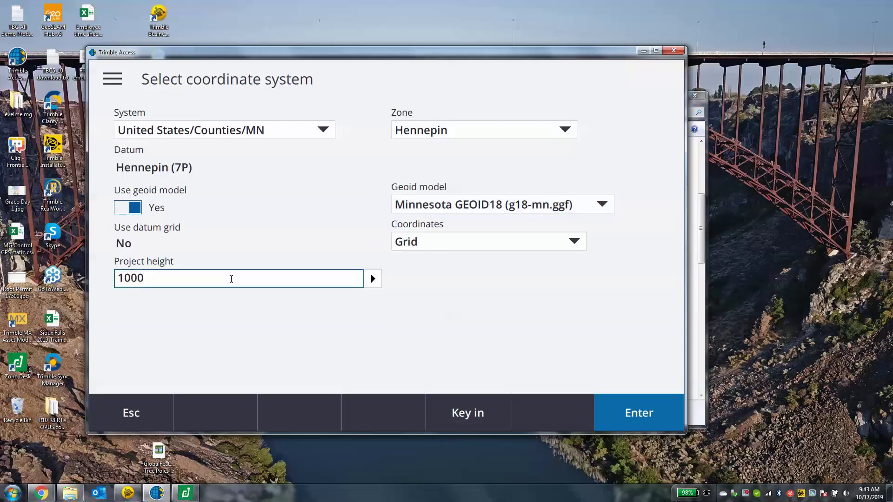
key("Tab")
left_click(623, 408)
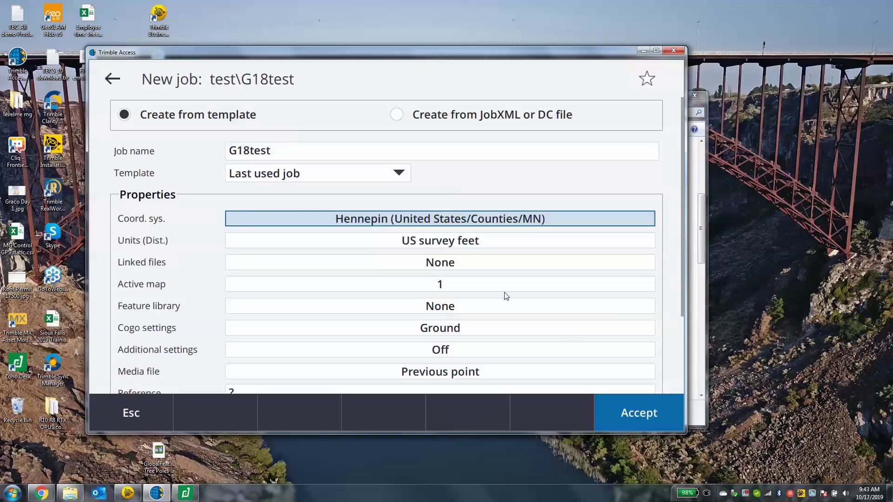
Accept the G18test job, then key in and store point 5 at 1000 ft elevation
left_click(640, 401)
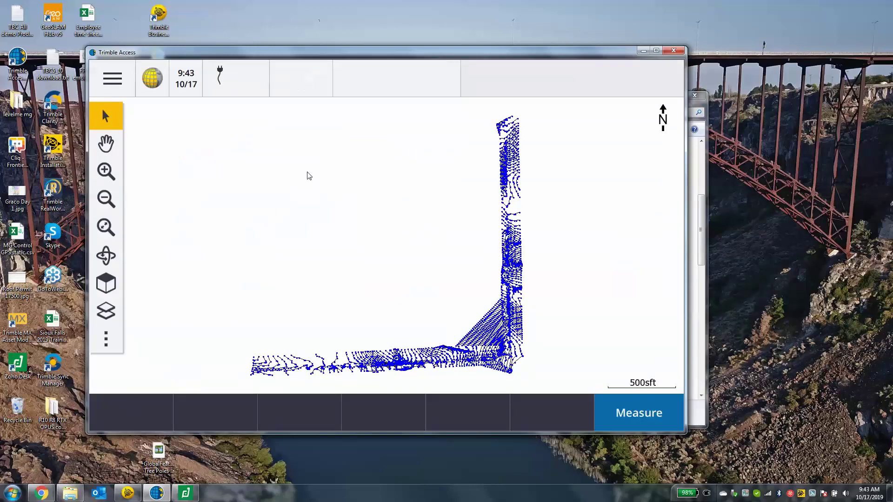
right_click(338, 194)
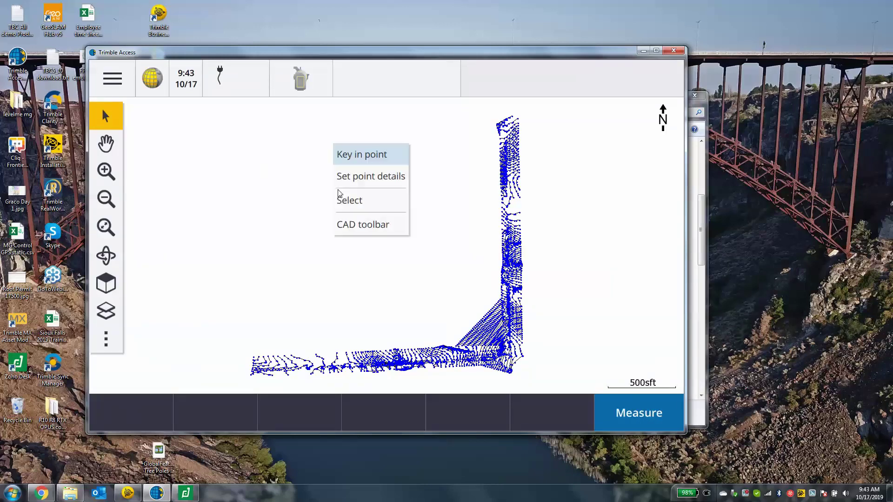
left_click(366, 154)
left_click(510, 302)
type("1000")
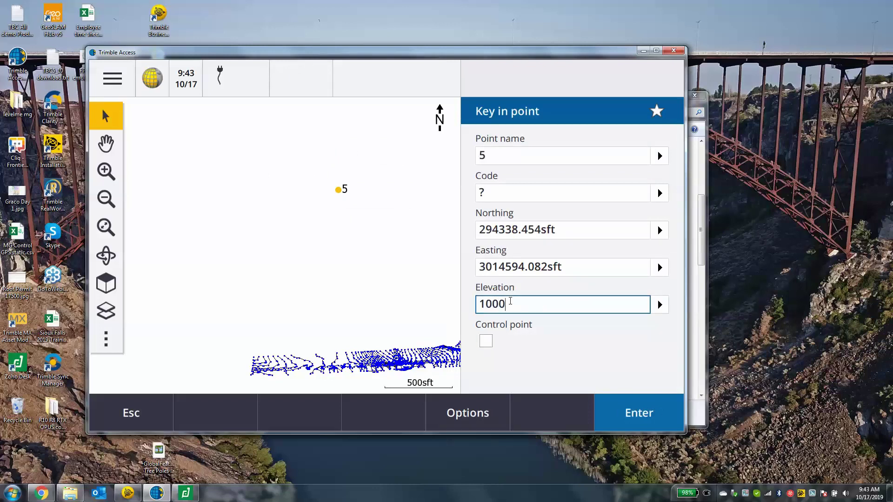
key("Return")
key("Return")
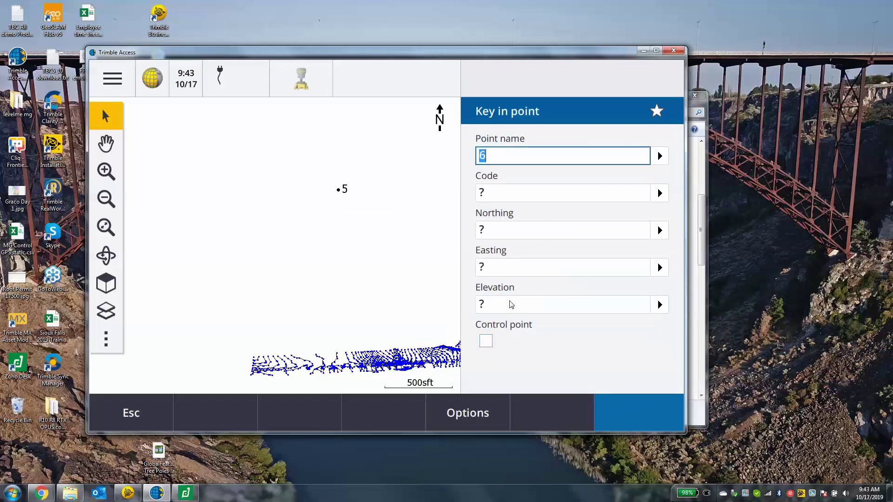
Close the key-in point form and exit Trimble Access from the main menu, confirming Yes
left_click(140, 411)
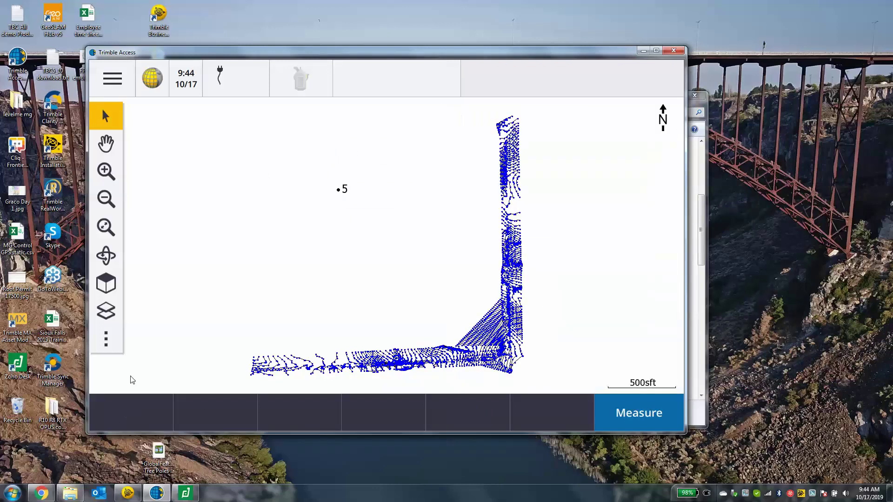
left_click(113, 79)
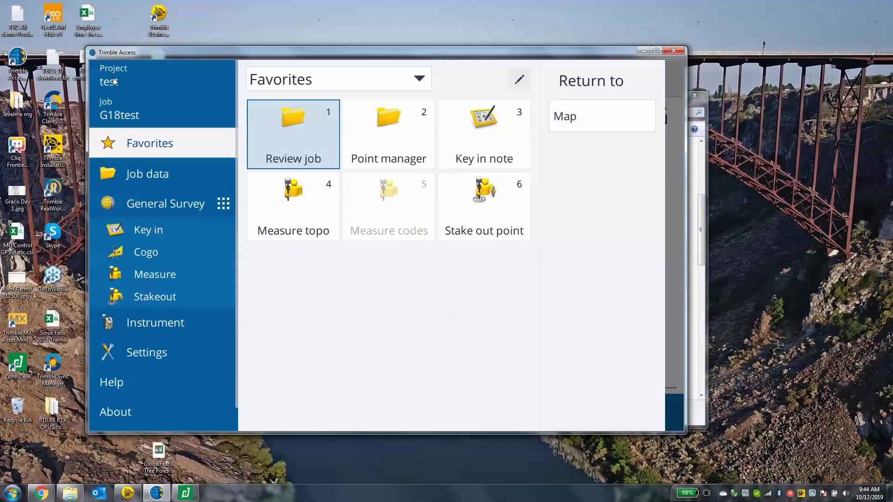
scroll(128, 305, "down", 2)
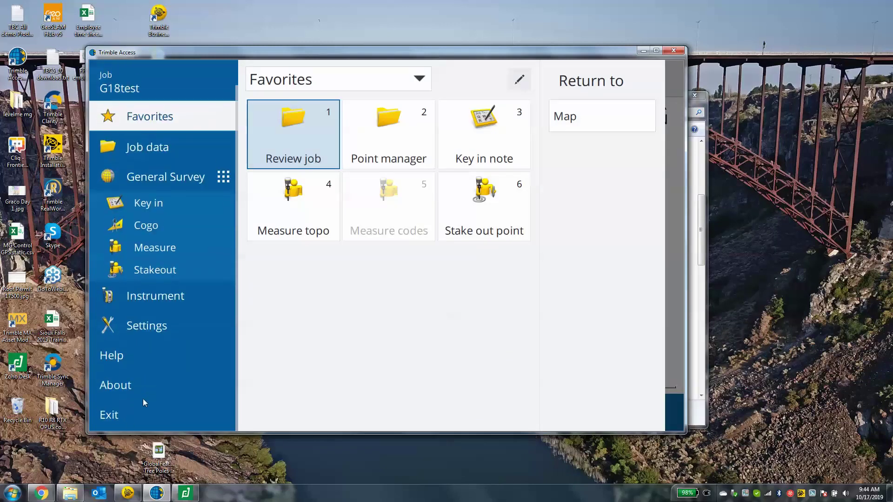
left_click(124, 416)
left_click(269, 281)
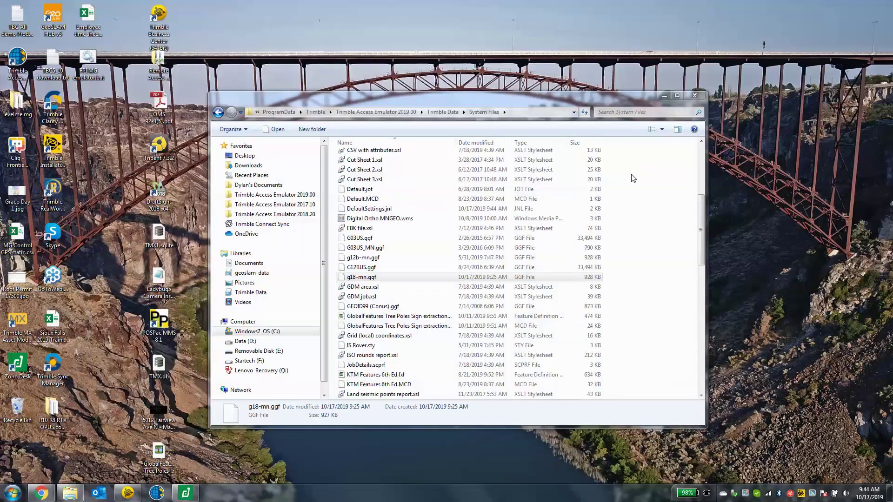
Locate G18test.job in the emulator's Trimble Data > Projects > test folder, then return to TBC
left_click(298, 194)
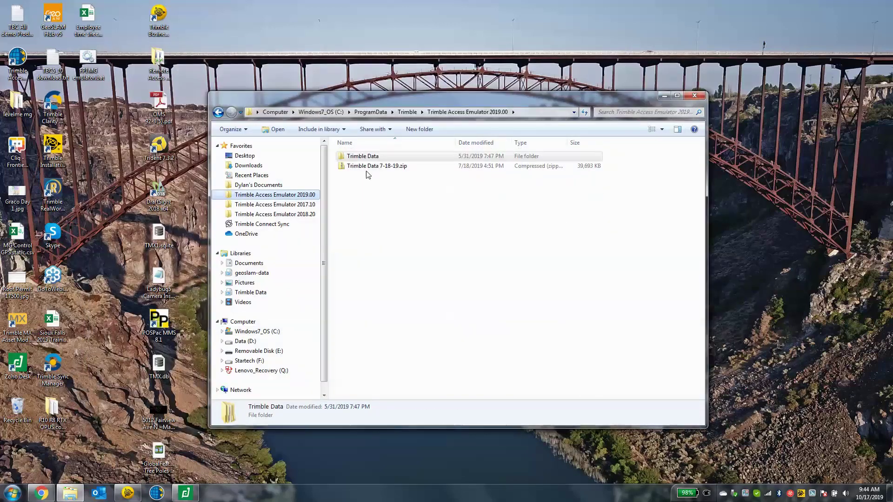
double_click(390, 157)
double_click(371, 166)
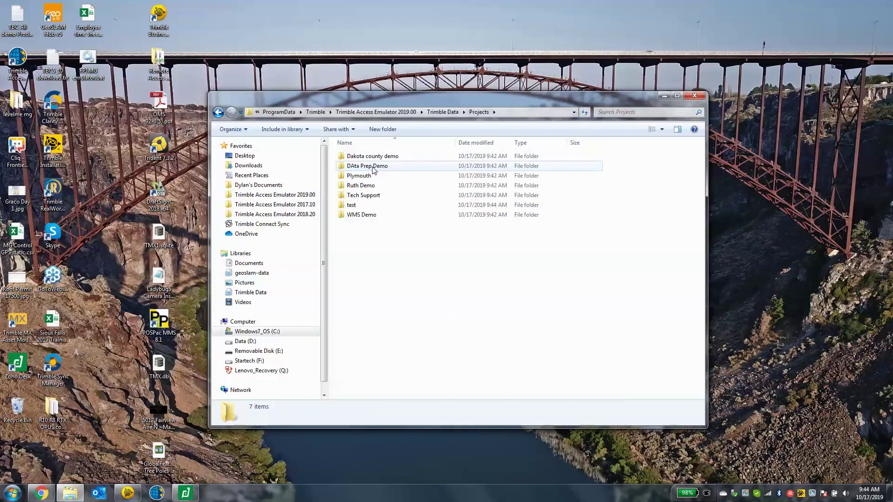
double_click(369, 204)
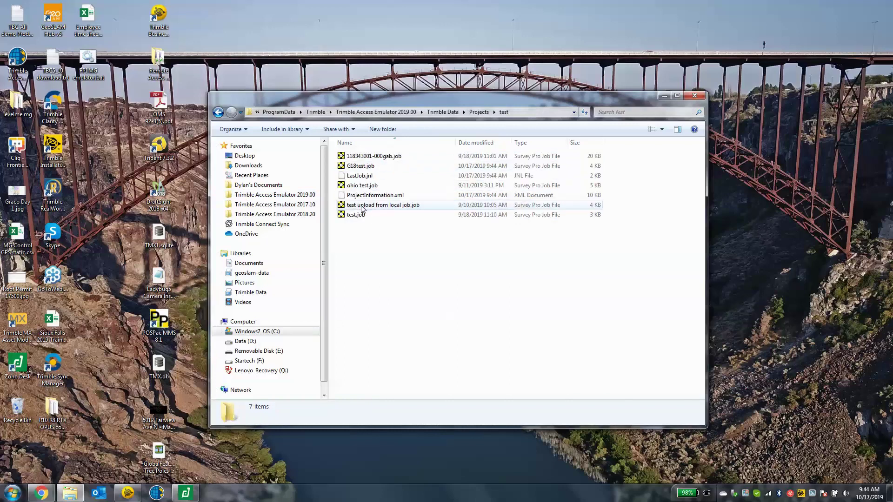
left_click(376, 167)
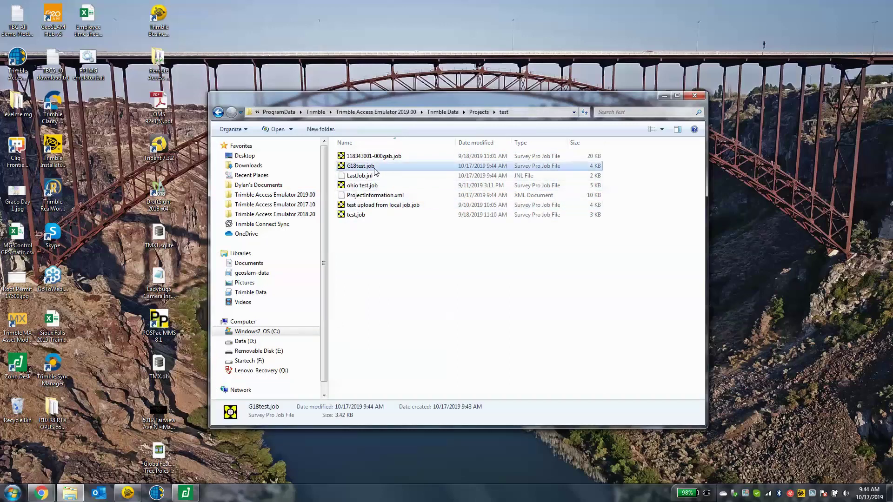
left_click(128, 492)
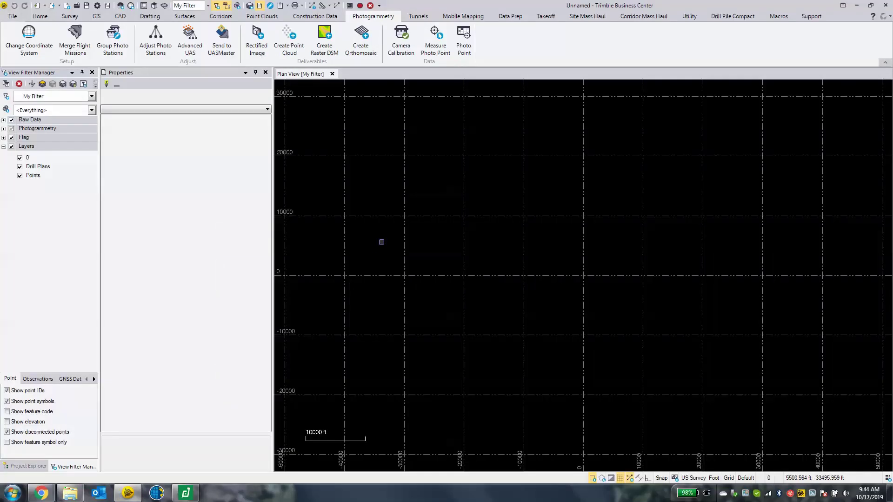
Drag G18test.job from the file browser into TBC's Plan View to import it
left_click(76, 494)
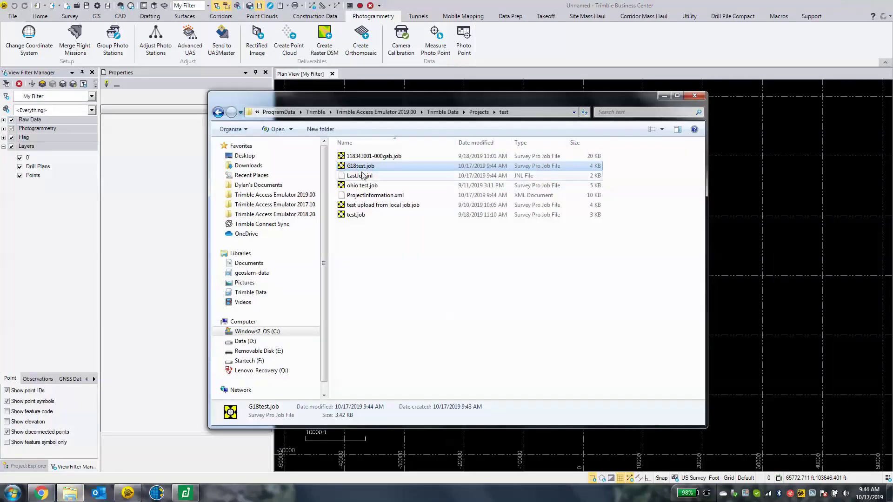
left_click_drag(362, 168, 762, 191)
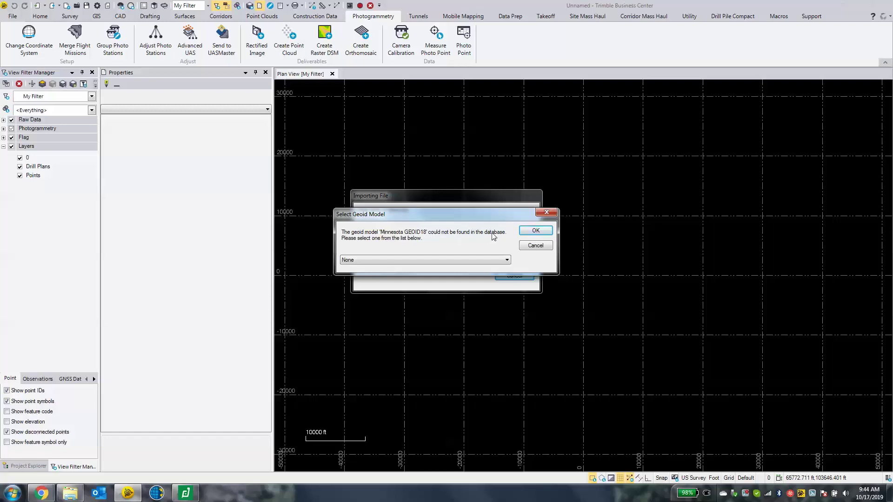
Choose Minnesota Geoid 18 in Select Geoid Model, run the import, and decline the summary
left_click(411, 261)
scroll(414, 345, "down", 3)
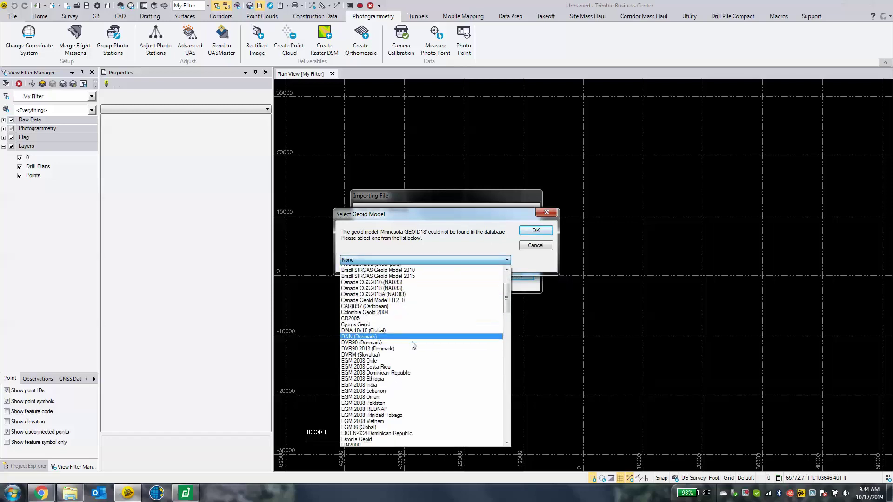
scroll(413, 346, "down", 10)
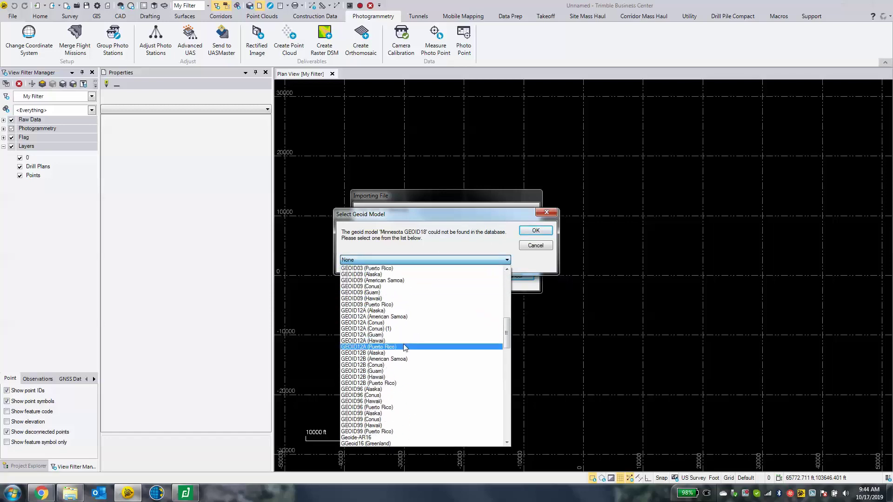
scroll(404, 348, "down", 12)
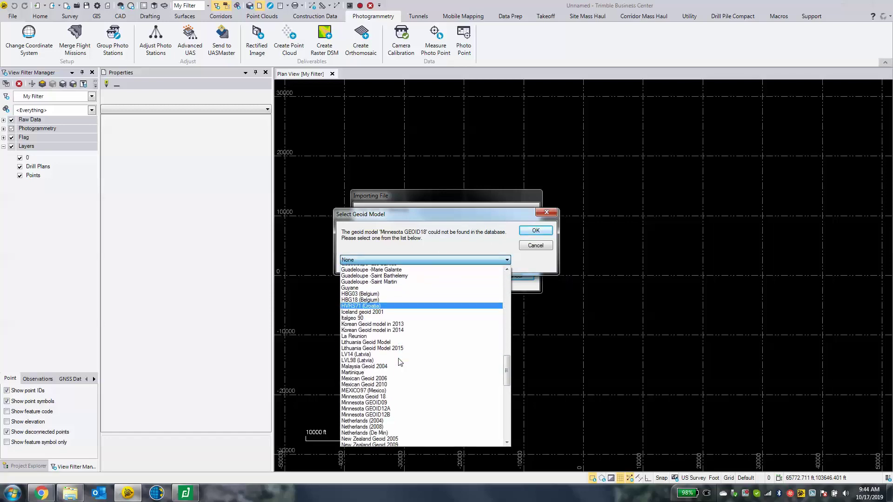
scroll(400, 362, "down", 1)
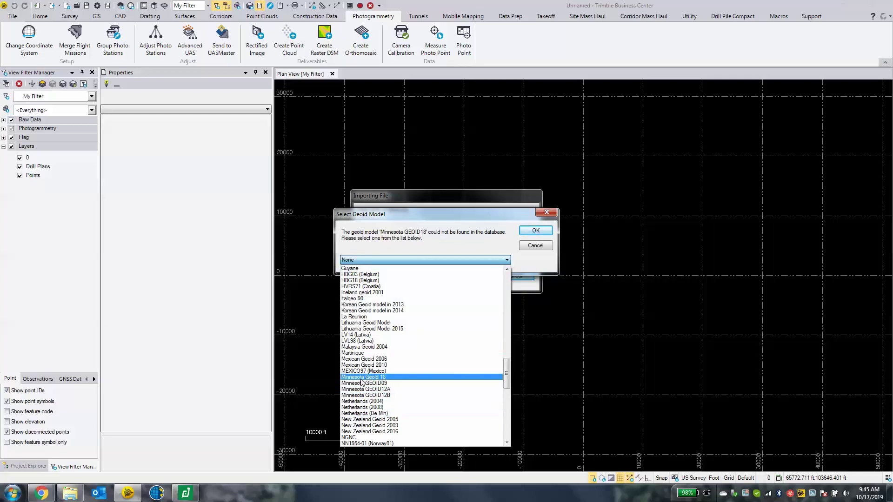
left_click(385, 378)
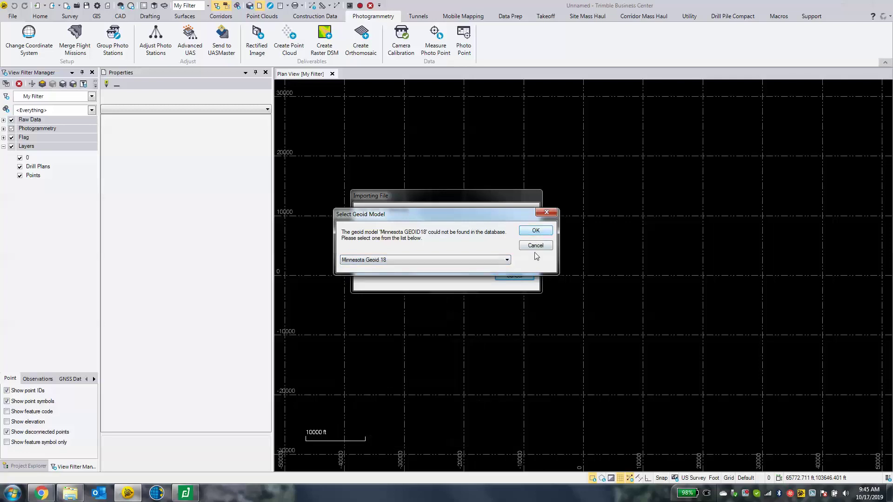
left_click(534, 231)
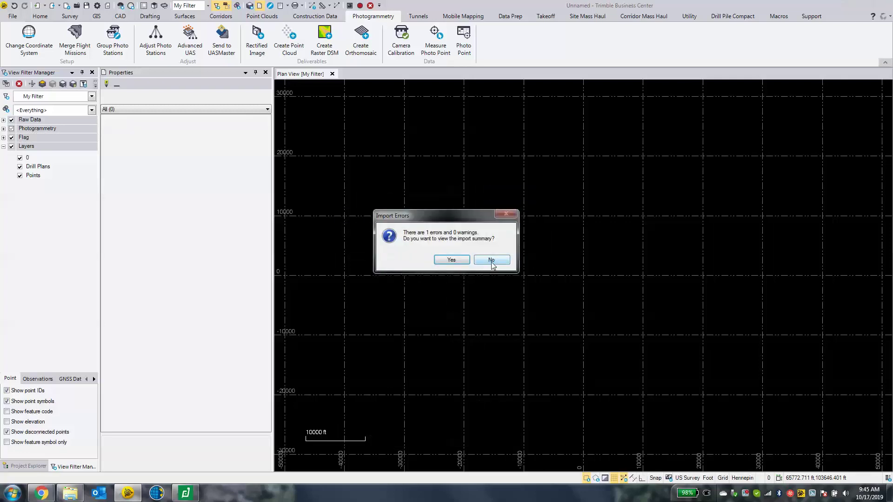
left_click(491, 260)
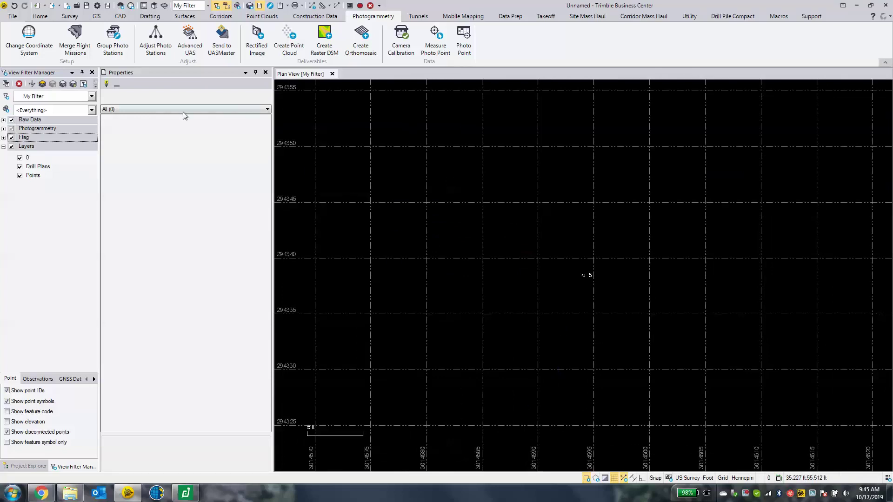
Search 'coordinate' from the Start menu and launch Coordinate System Manager (64-bit)
key("super")
type("coordinate")
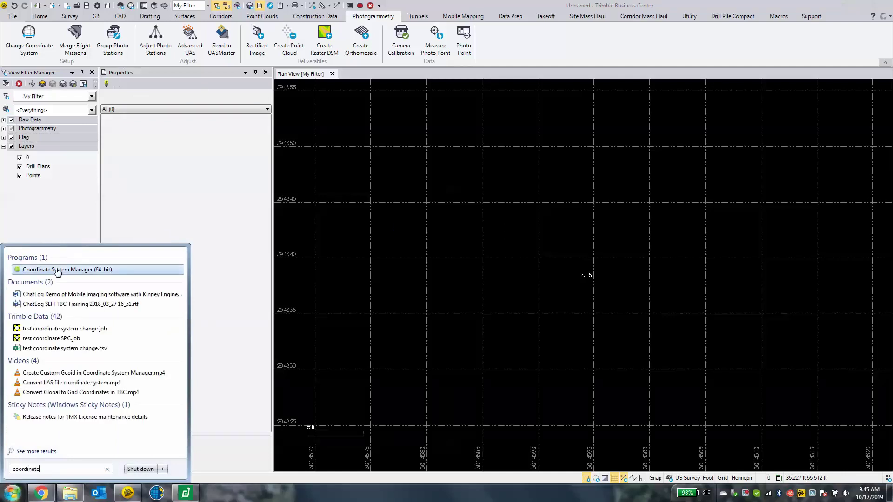
left_click(60, 270)
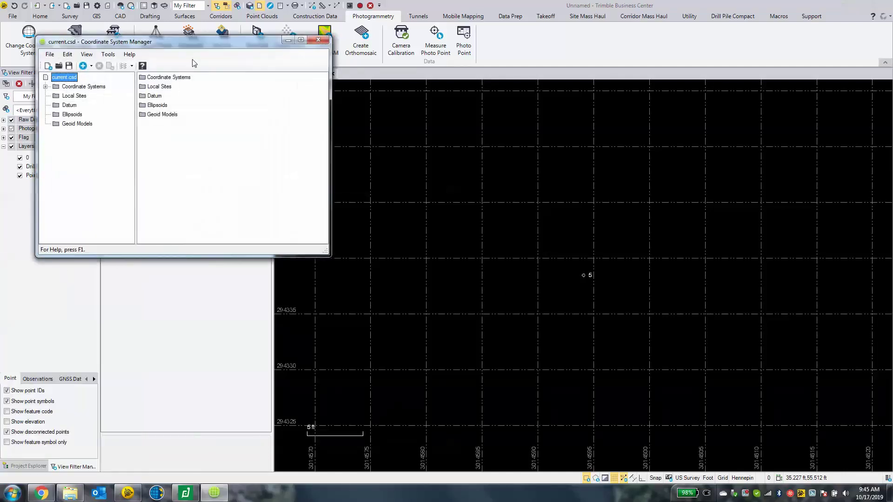
Open the properties of the Minnesota Geoid 18 model under Geoid Models
left_click_drag(444, 292, 781, 424)
left_click(194, 163)
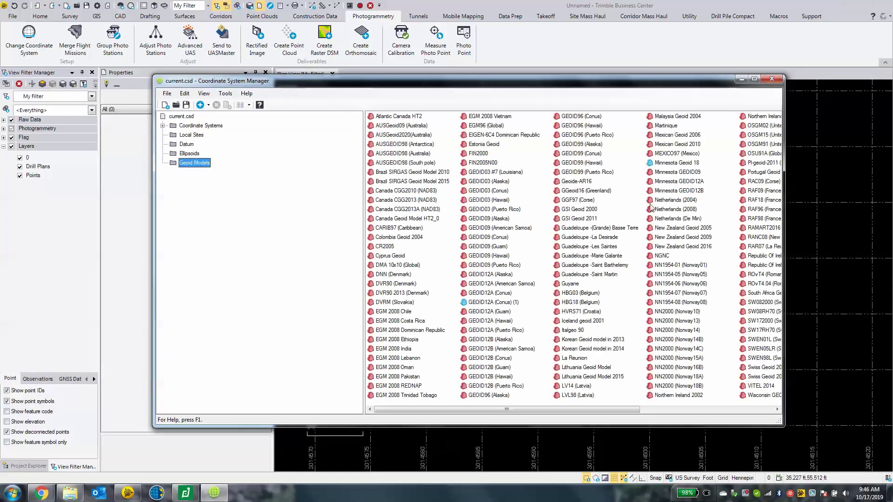
left_click(685, 165)
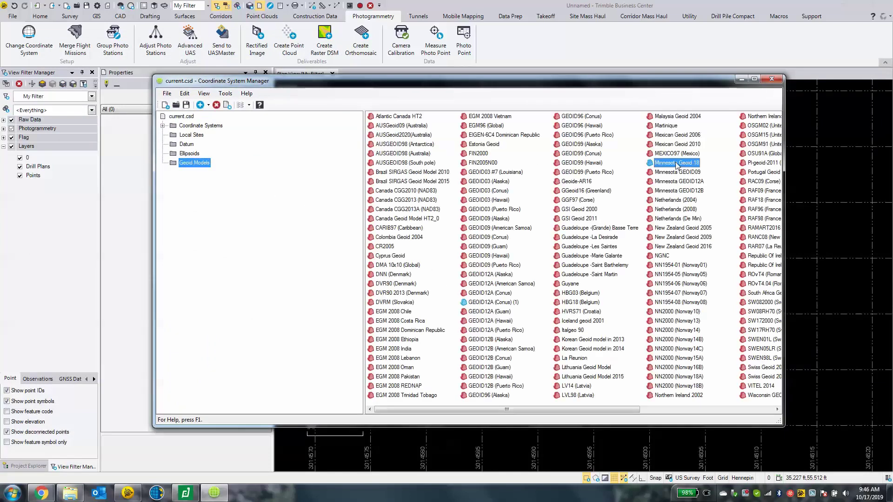
right_click(676, 166)
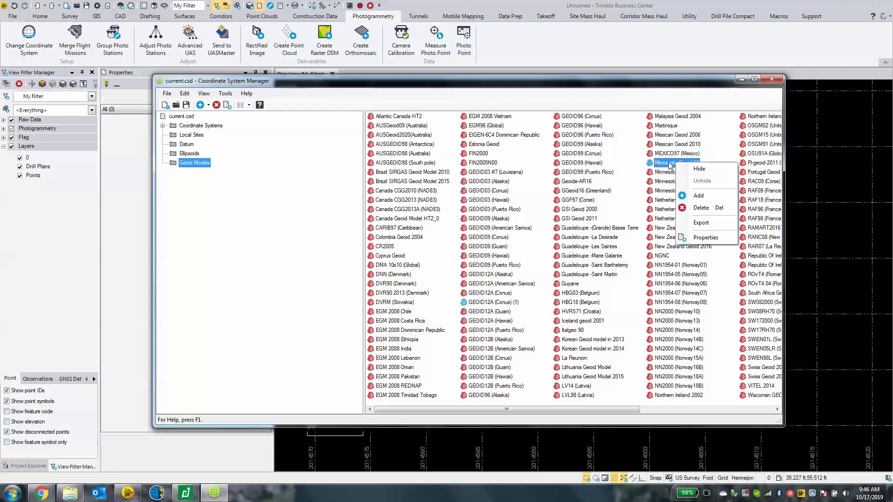
left_click(705, 238)
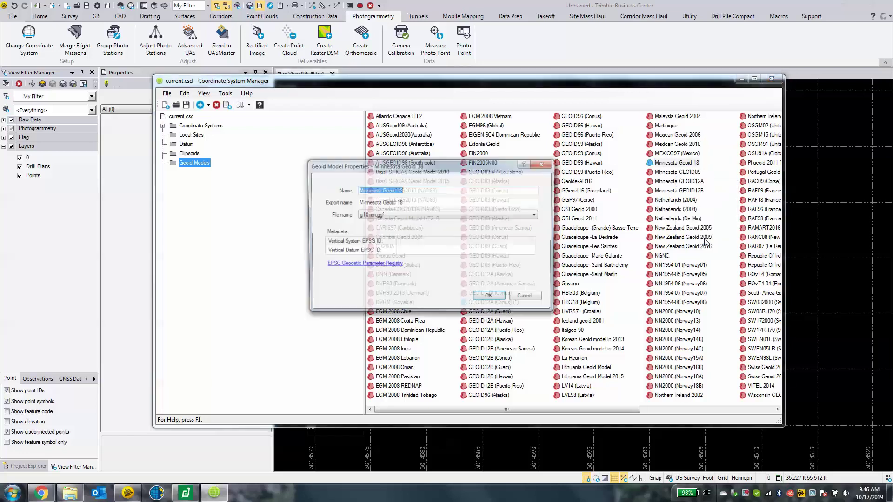
Rename the model to Minnesota GEOID18, save current.csd, and close the manager
left_click(399, 190)
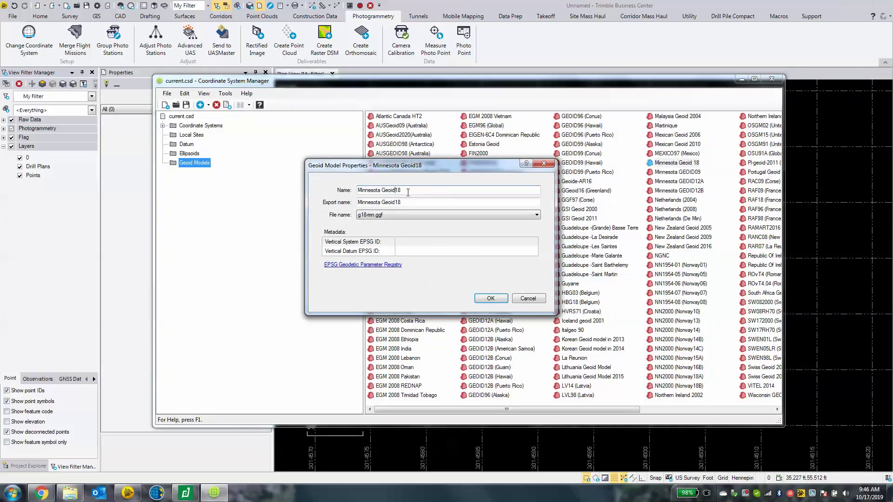
key("BackSpace")
key("BackSpace")
key("BackSpace")
key("BackSpace")
type("EOID")
left_click(490, 298)
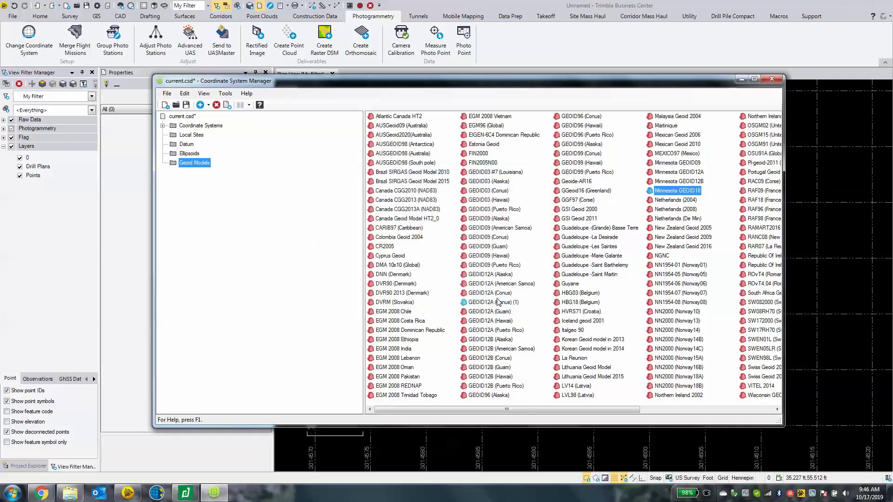
left_click(186, 105)
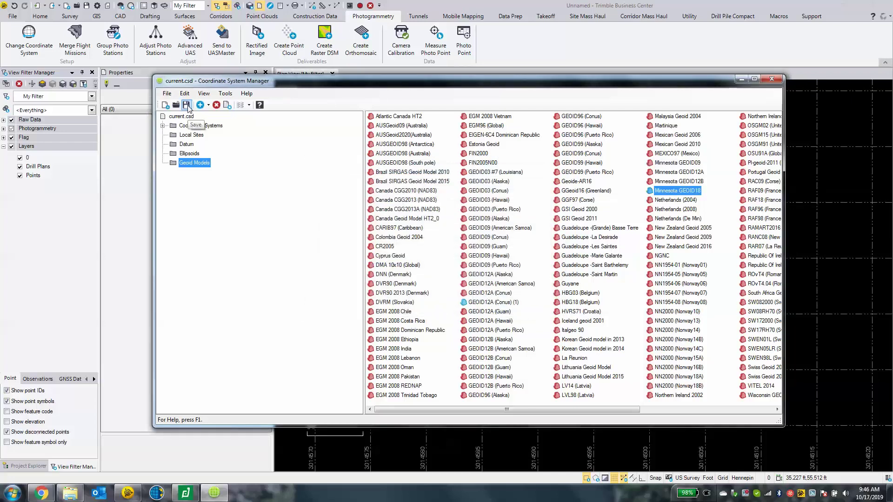
left_click(772, 79)
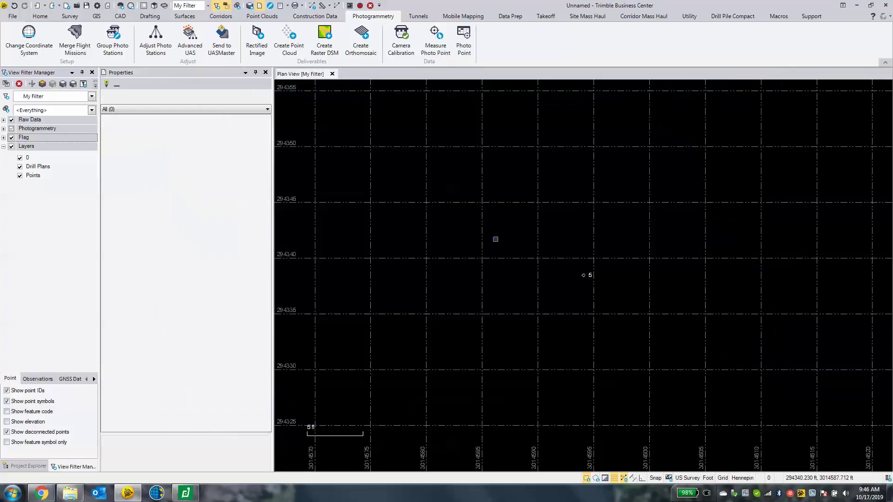
Discard the current project unsaved, start a new project, and import G18test.job into it
left_click(332, 73)
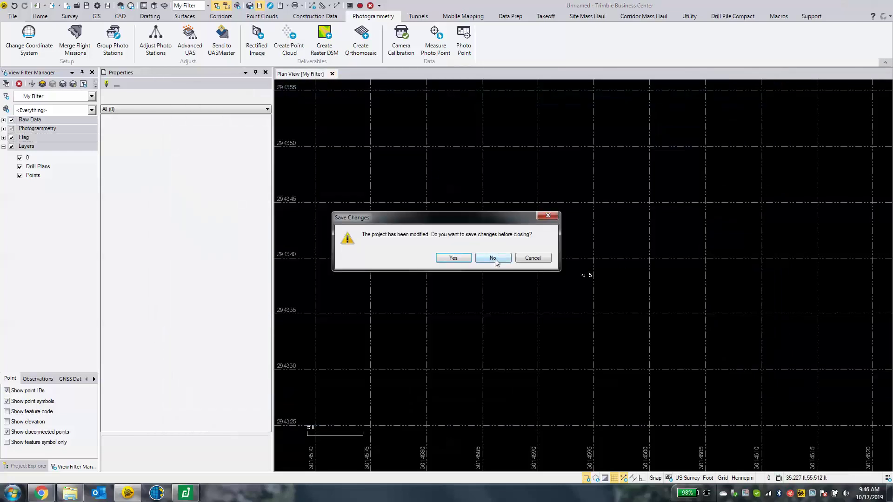
left_click(492, 259)
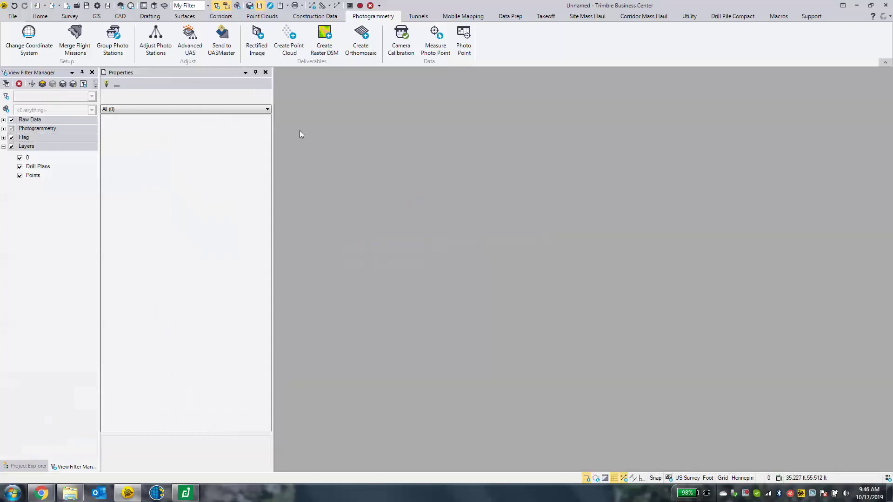
left_click(71, 6)
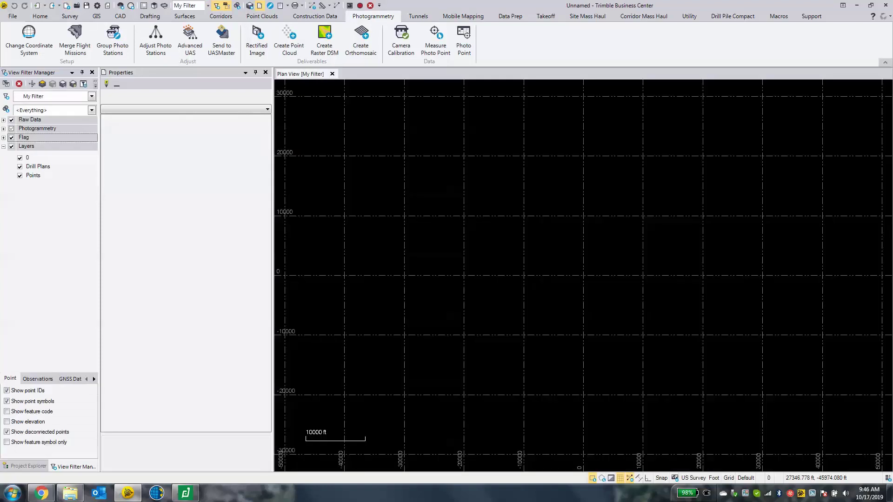
left_click(71, 494)
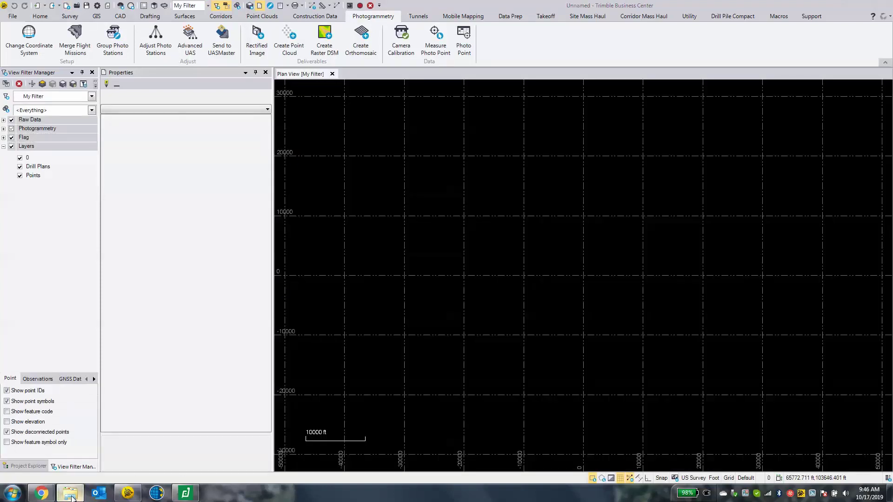
left_click_drag(359, 166, 713, 185)
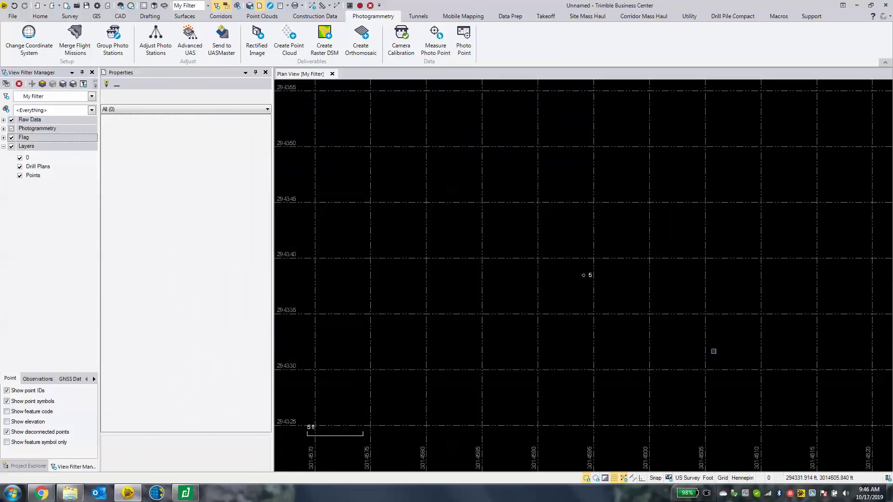
left_click(746, 480)
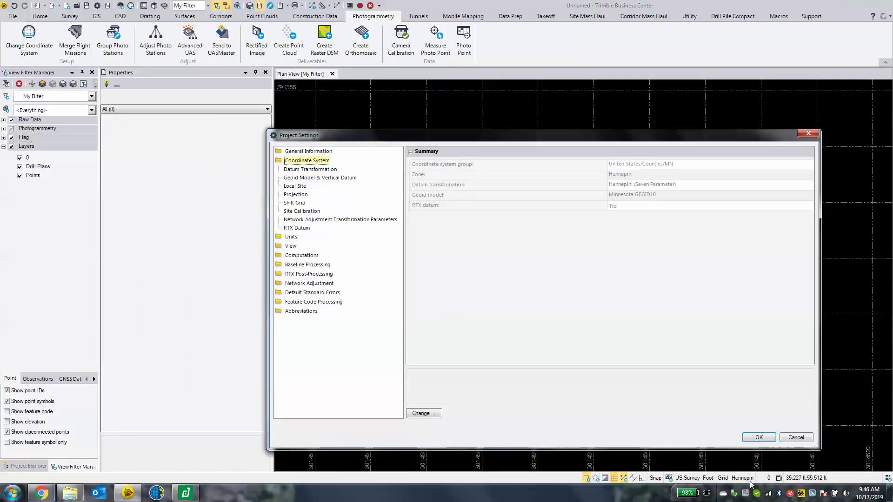